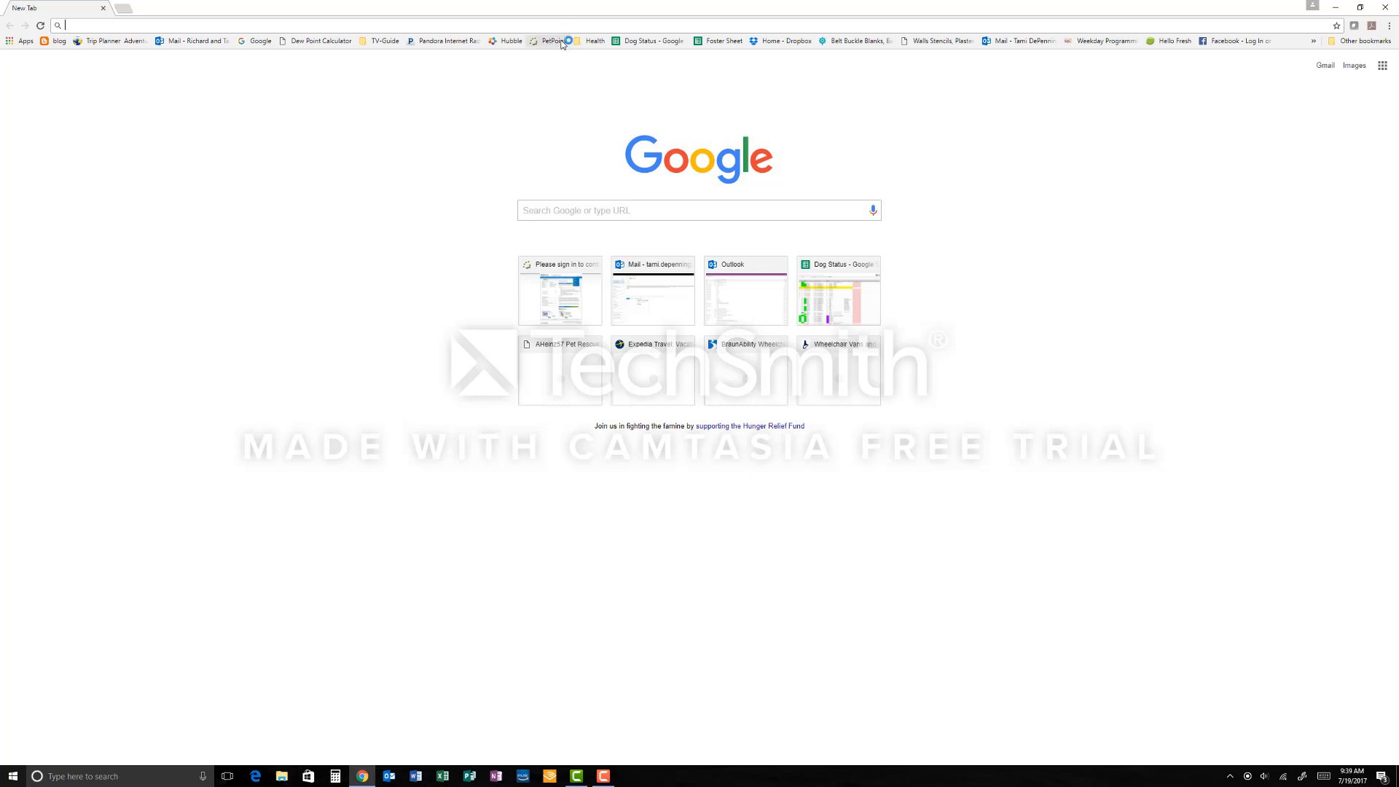
Step: Open PetPoint from the bookmark and sign in by entering the account password
click(562, 43)
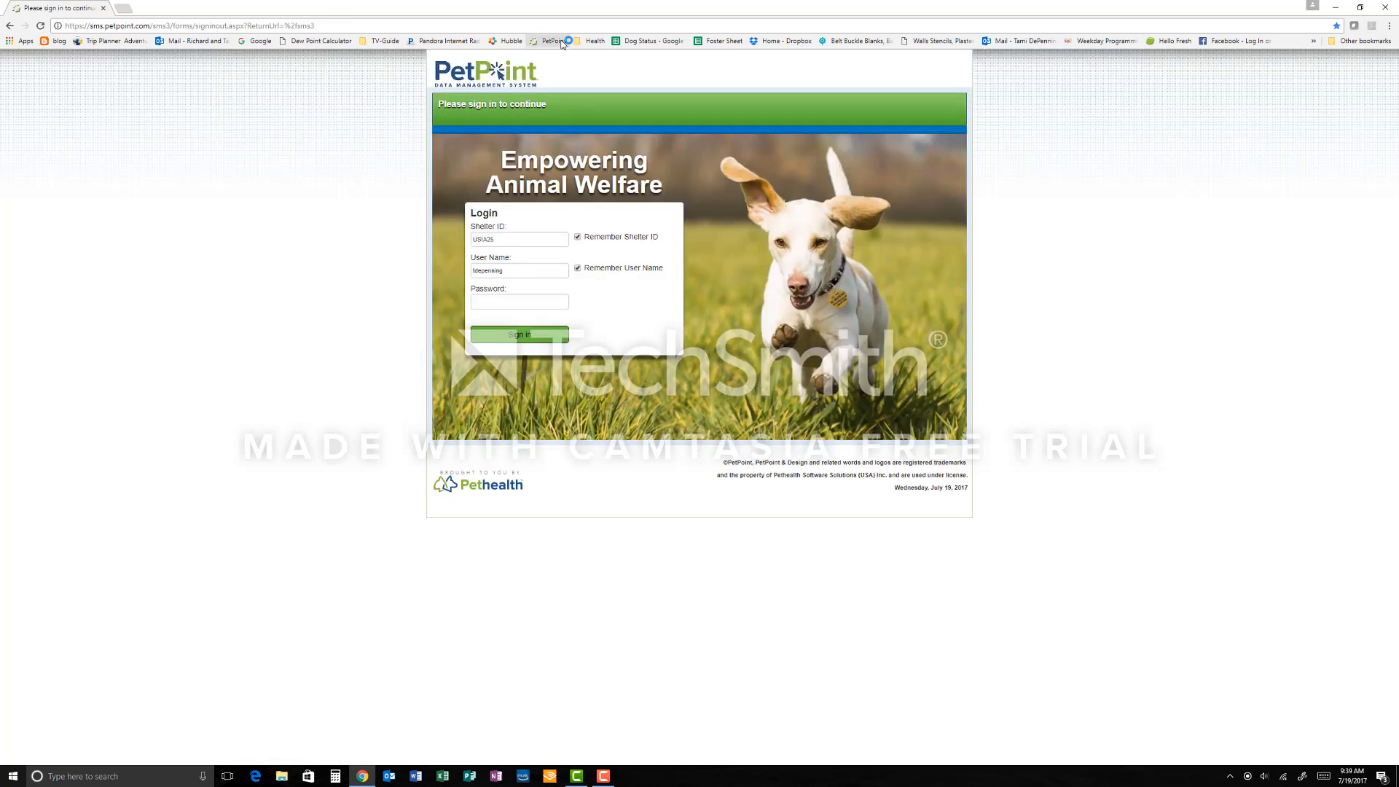
click(557, 300)
text(••••••••)
key(Return)
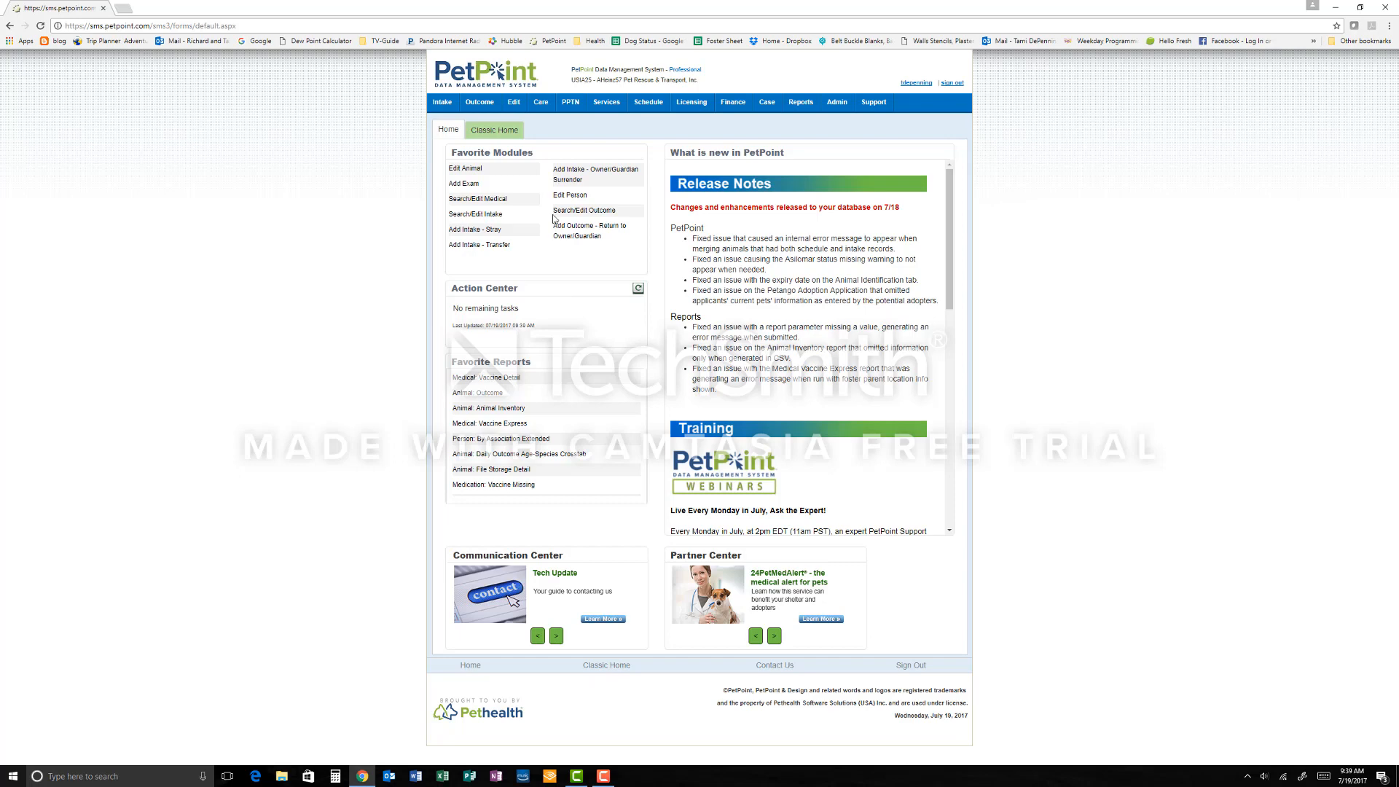
Step: Open the Ownership / Guardianship module and start creating a new ownership/guardianship record
mouse_move(513, 103)
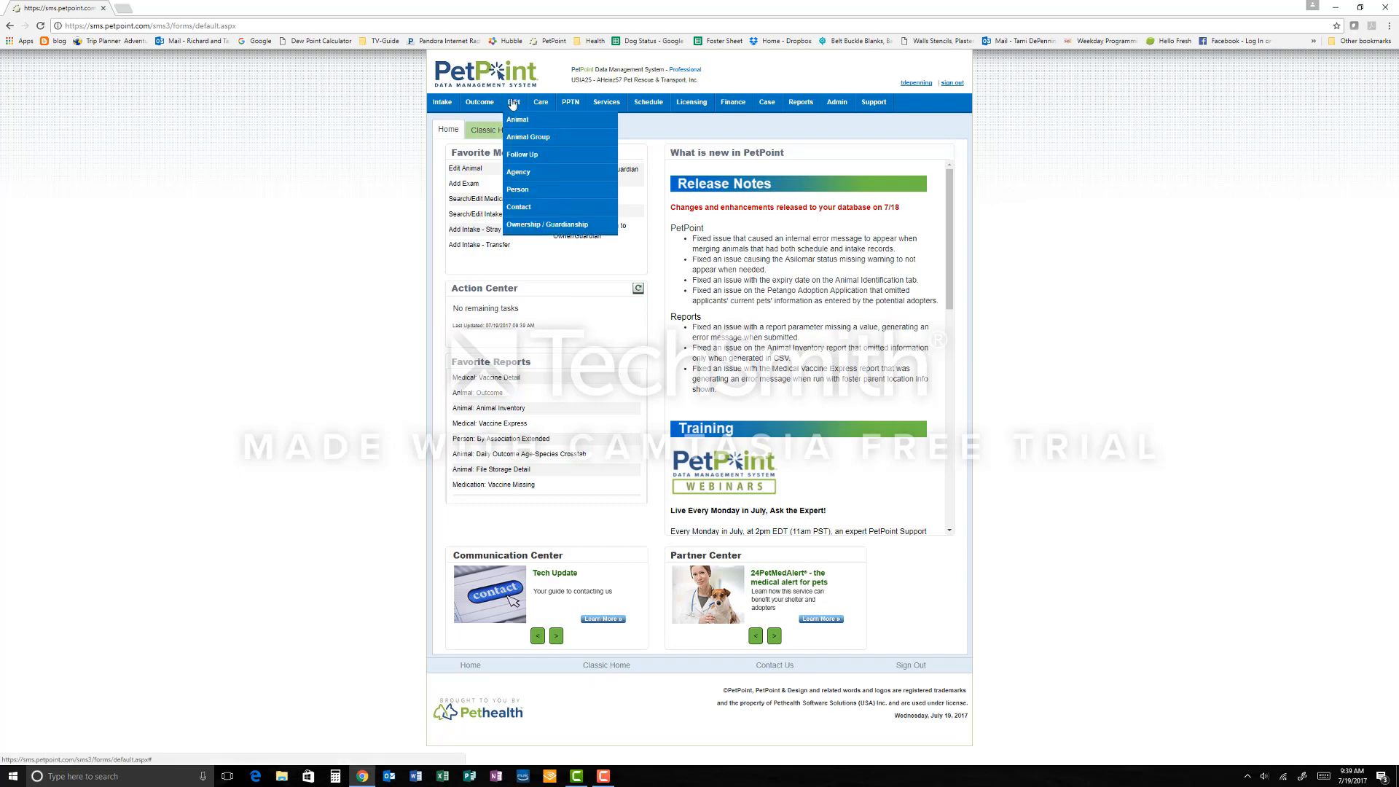
click(540, 231)
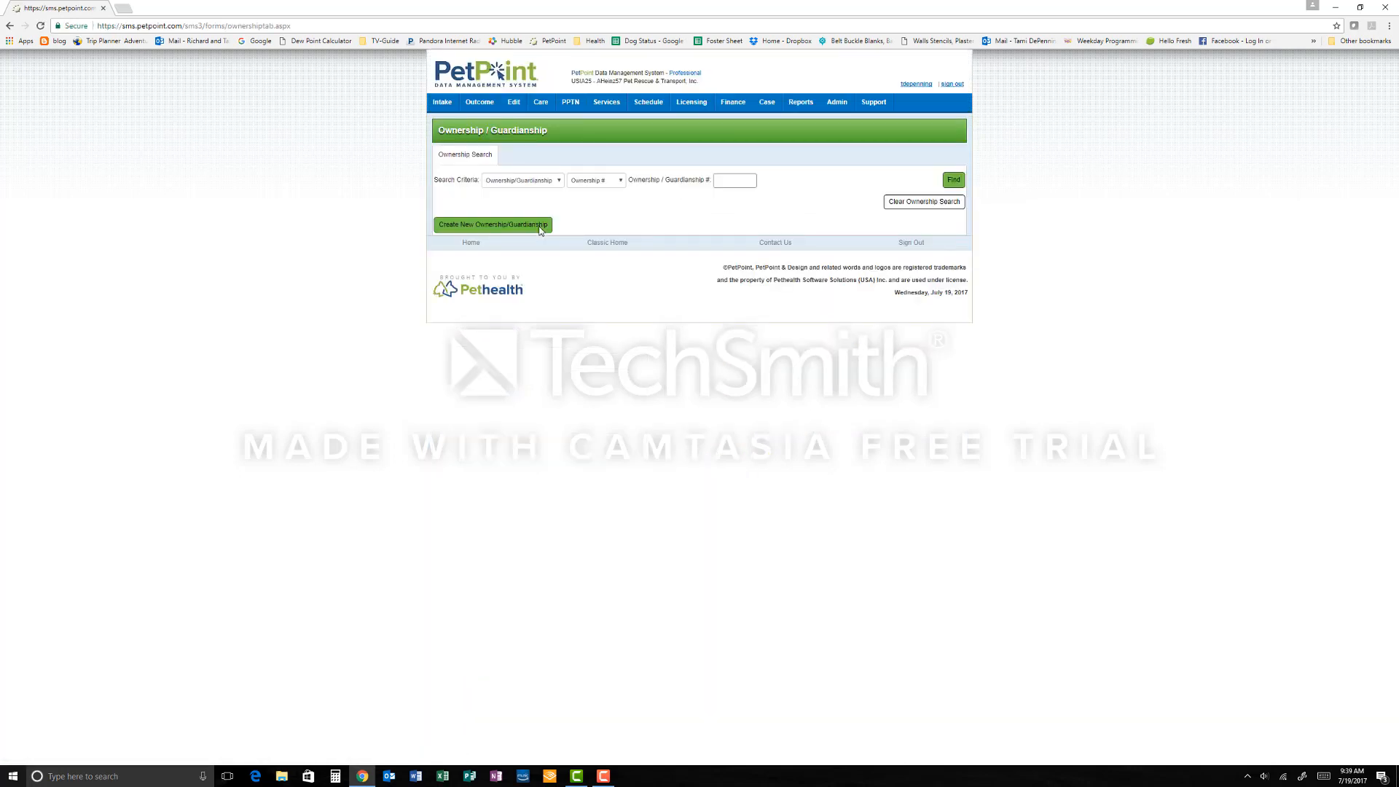
click(540, 231)
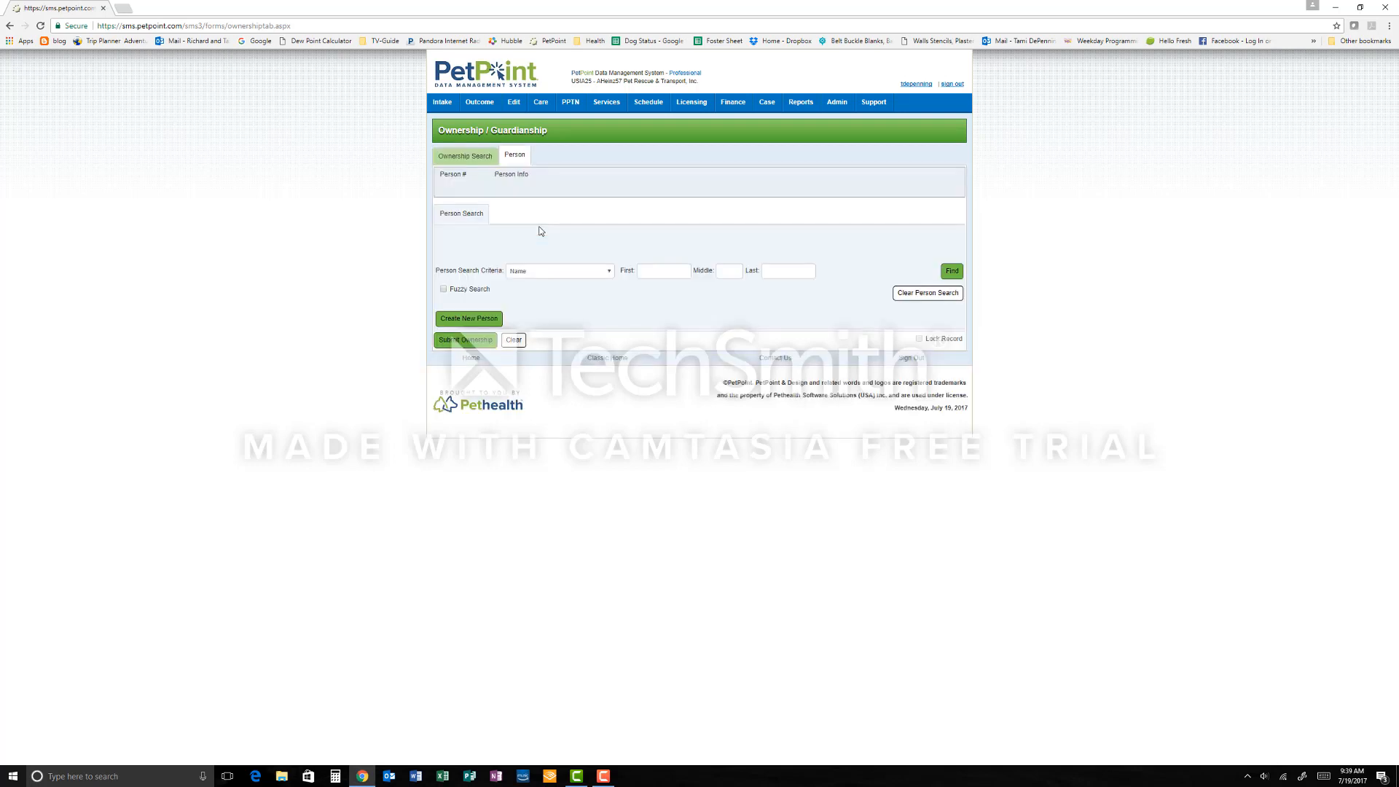
Step: Search the existing people by the adopter's last name
click(766, 273)
text(Hedrick)
key(Return)
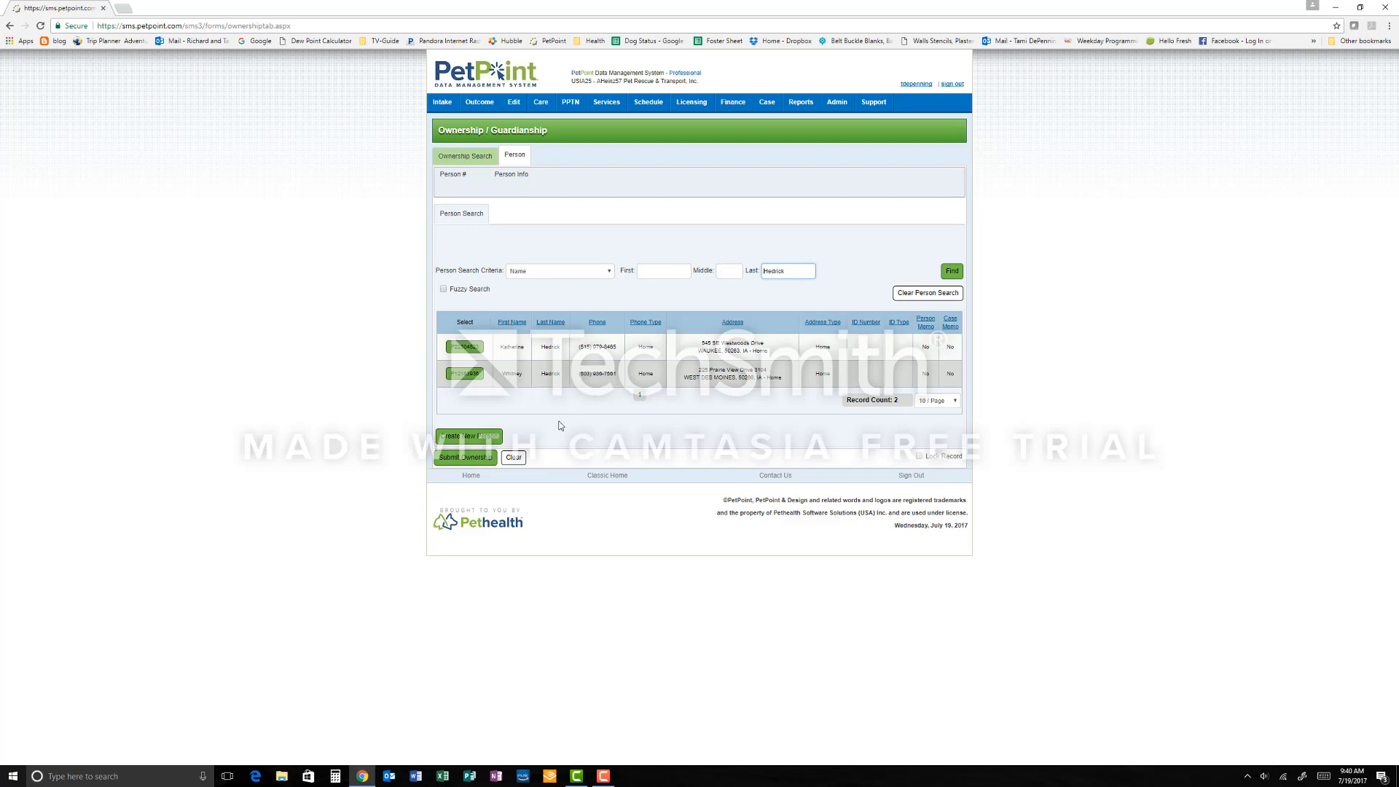
Step: Create a new person and fill in the adopter's first name, last name, house number, street direction and street name
click(481, 440)
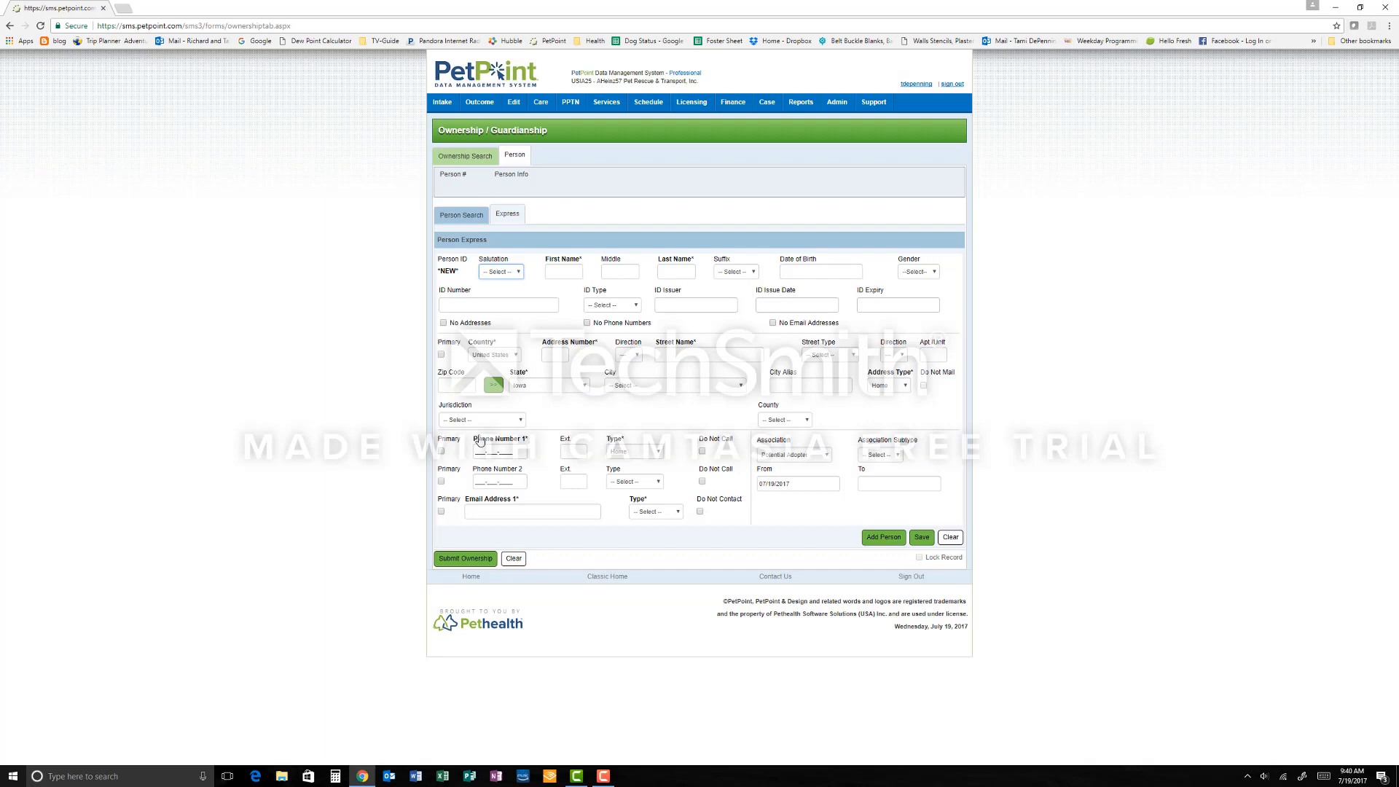
click(551, 275)
key(Tab)
key(Tab)
click(545, 357)
key(Tab)
click(633, 356)
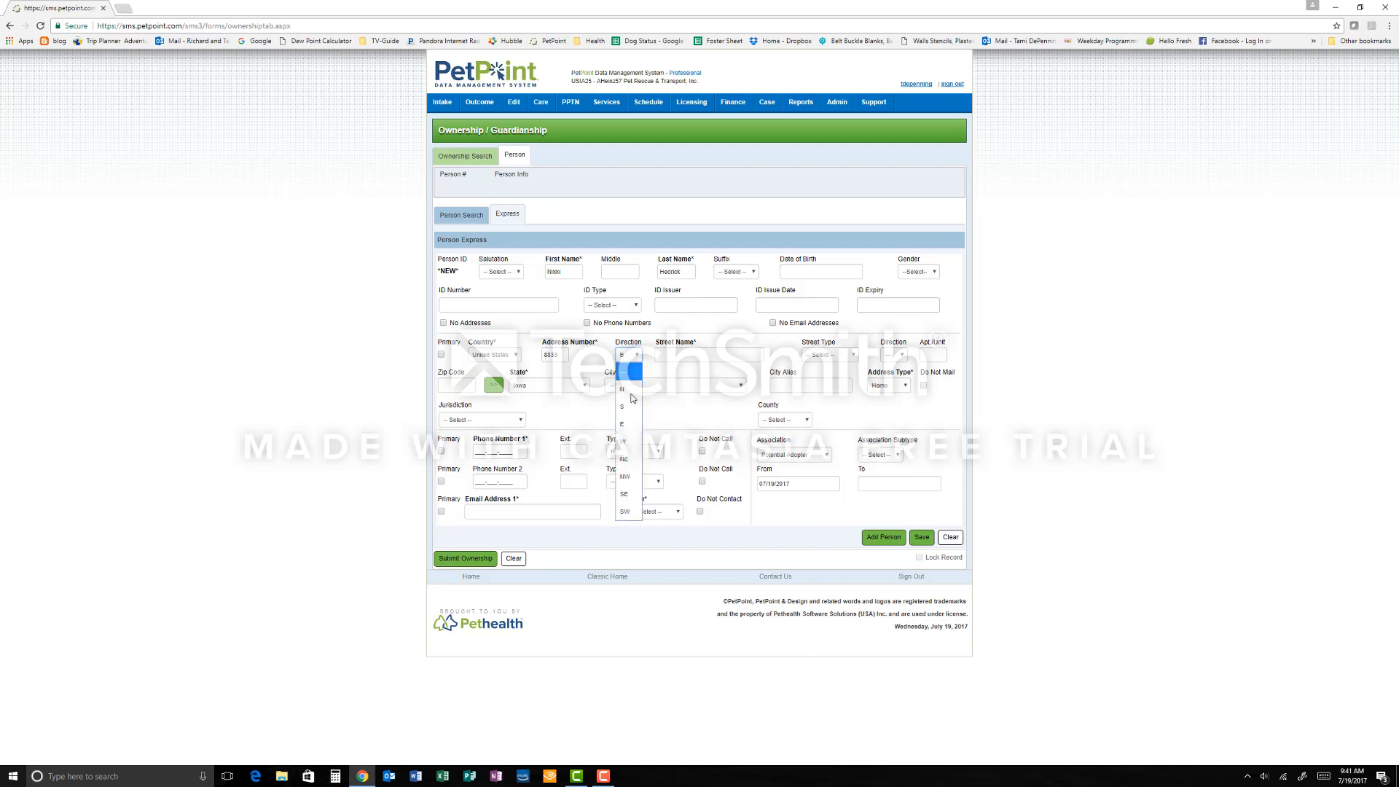
click(628, 495)
click(664, 356)
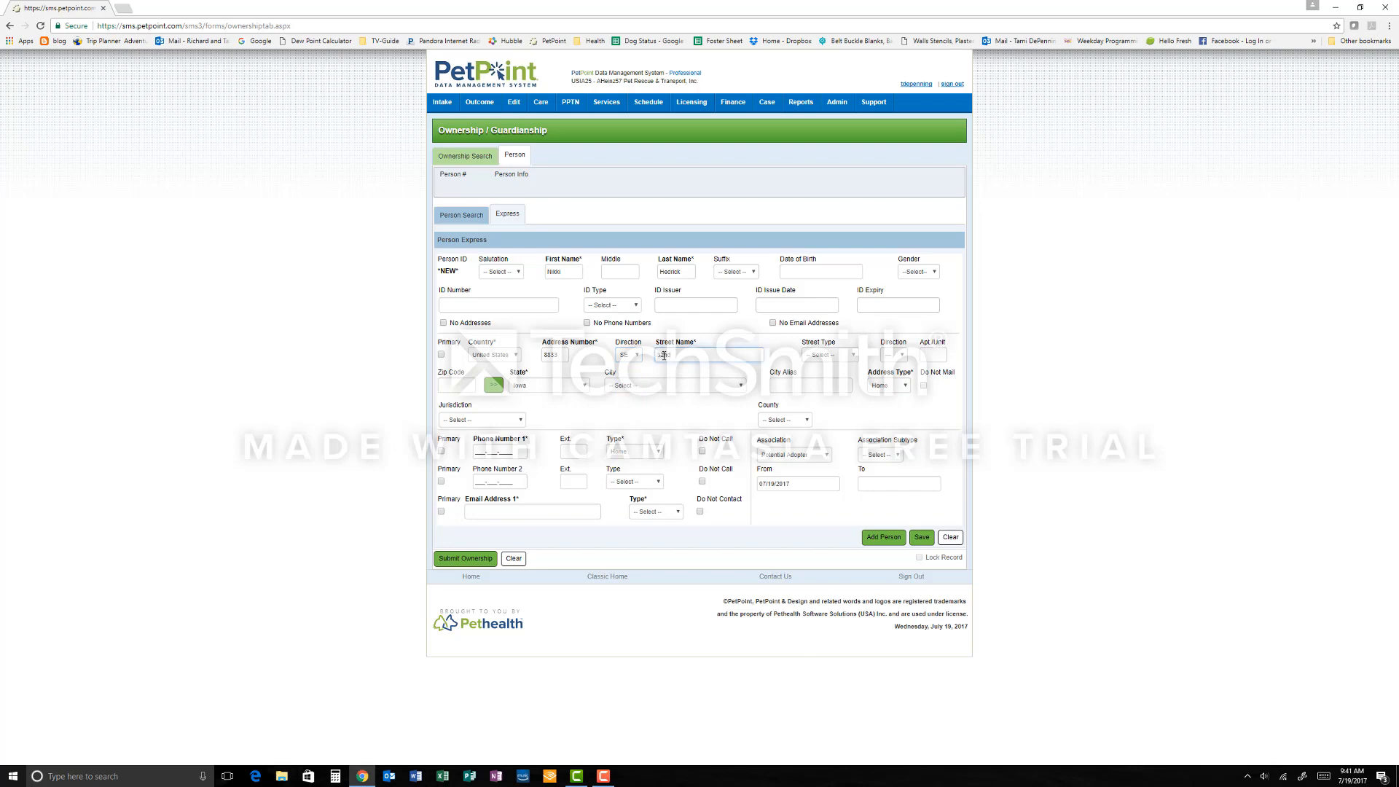
Step: Set the street type to Avenue and enter the adopter's ZIP code to look up city, state and county
click(853, 356)
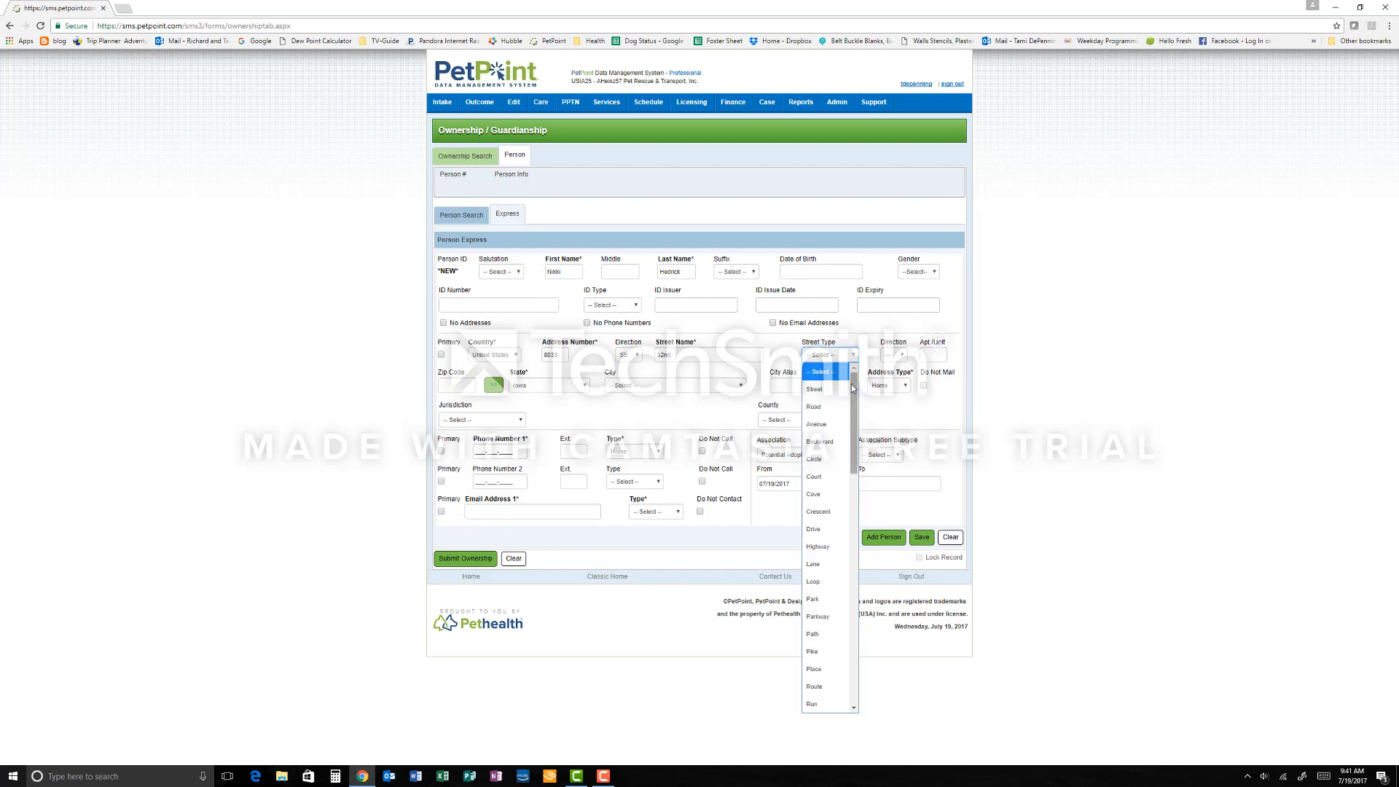
click(821, 425)
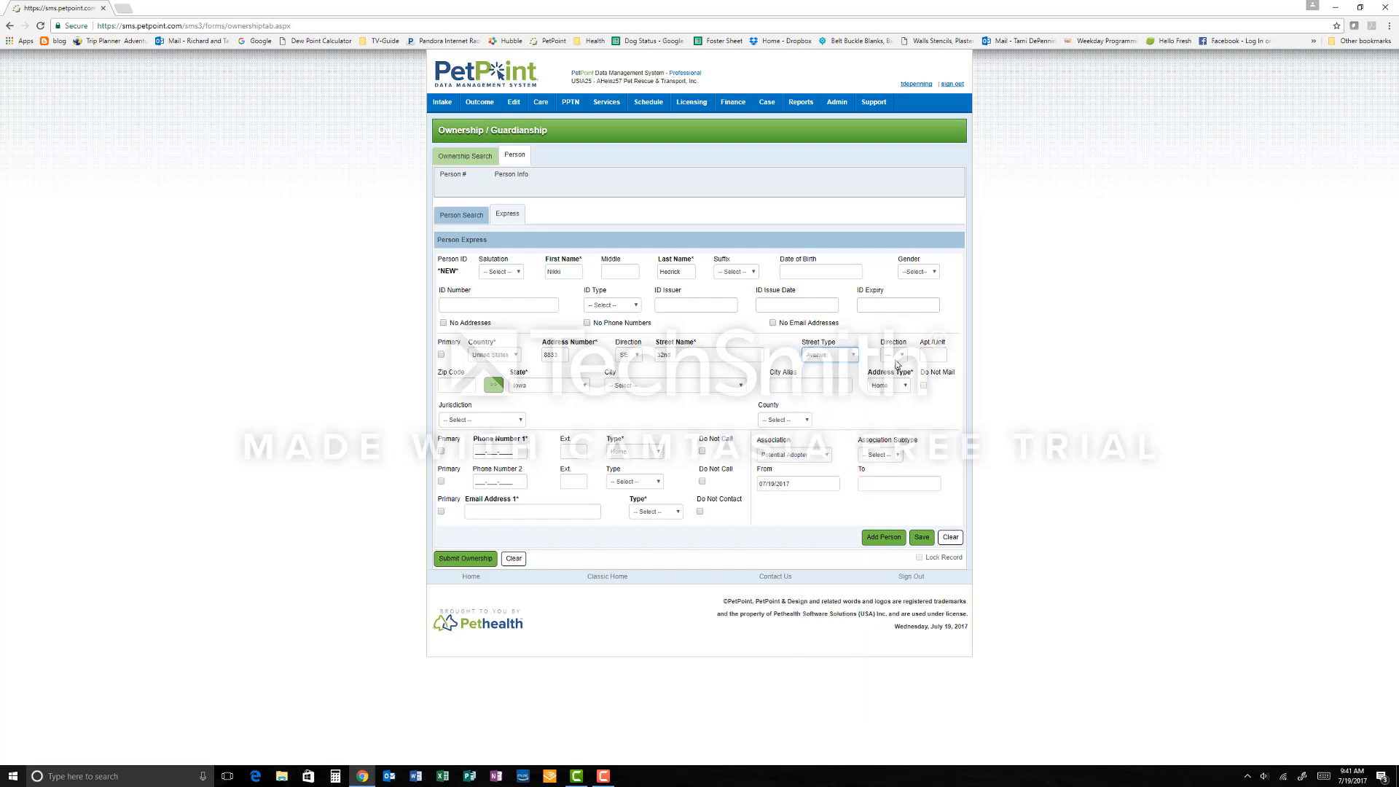
click(447, 382)
click(493, 386)
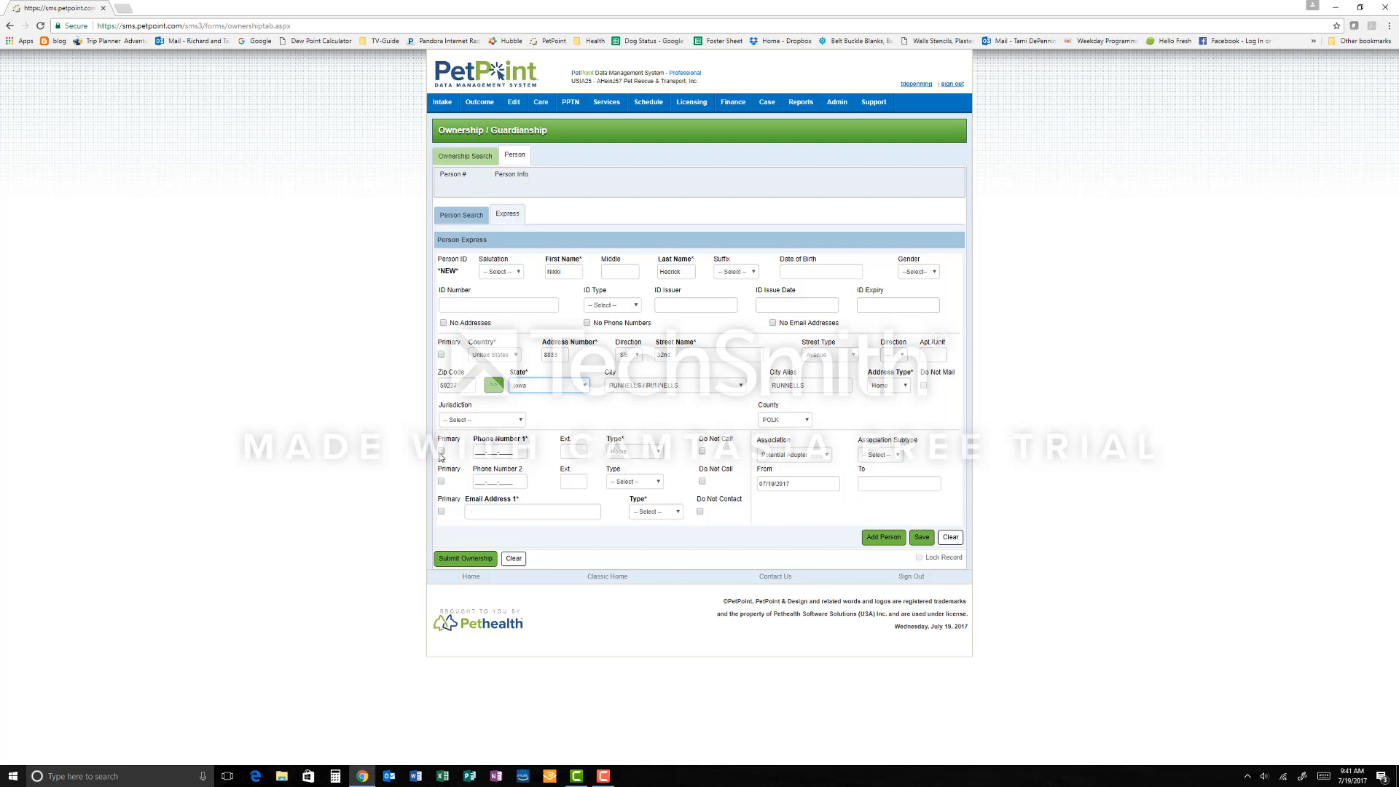
Step: Enter the adopter's primary phone number
click(477, 450)
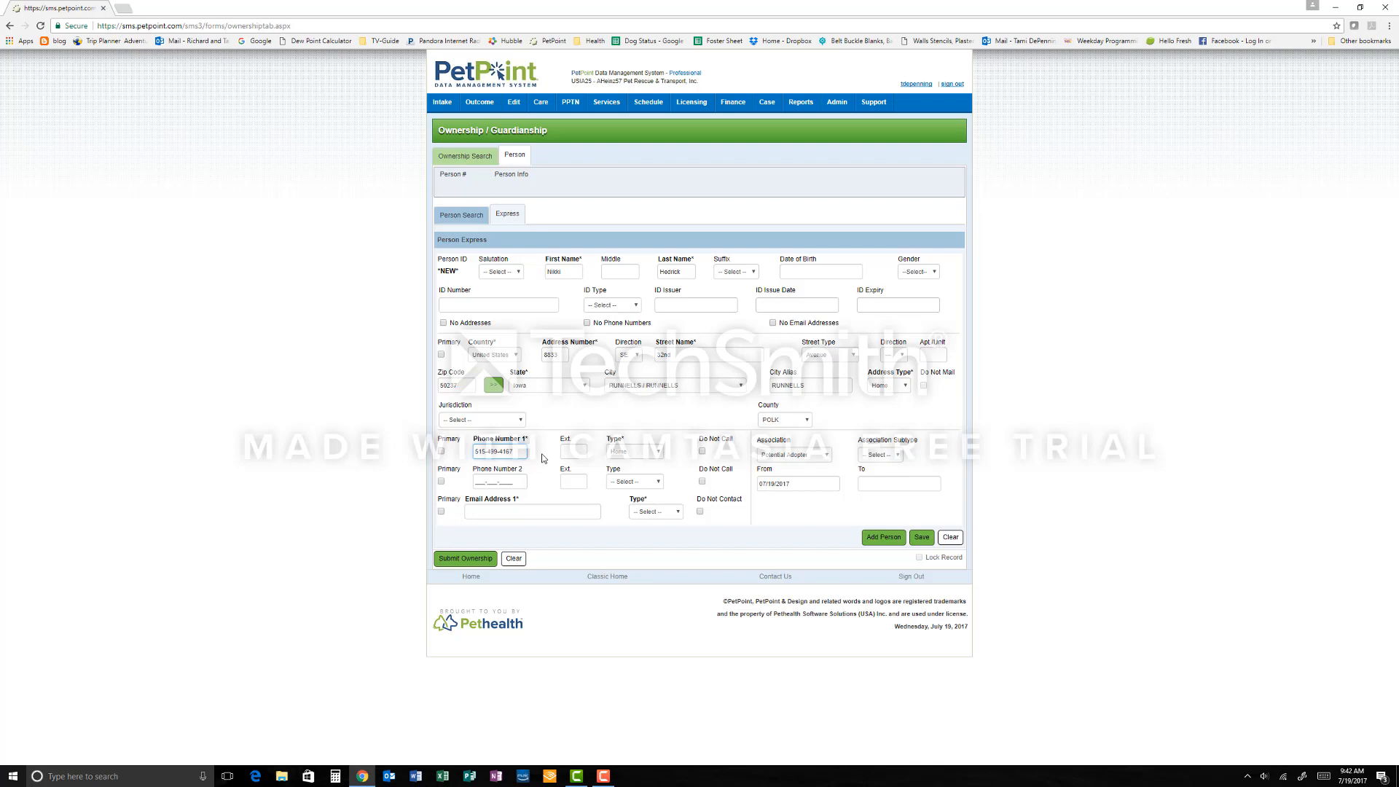
click(467, 514)
click(640, 457)
click(653, 458)
Step: Fill in the adopter's email address, choose its type and add the person to the ownership record
click(472, 510)
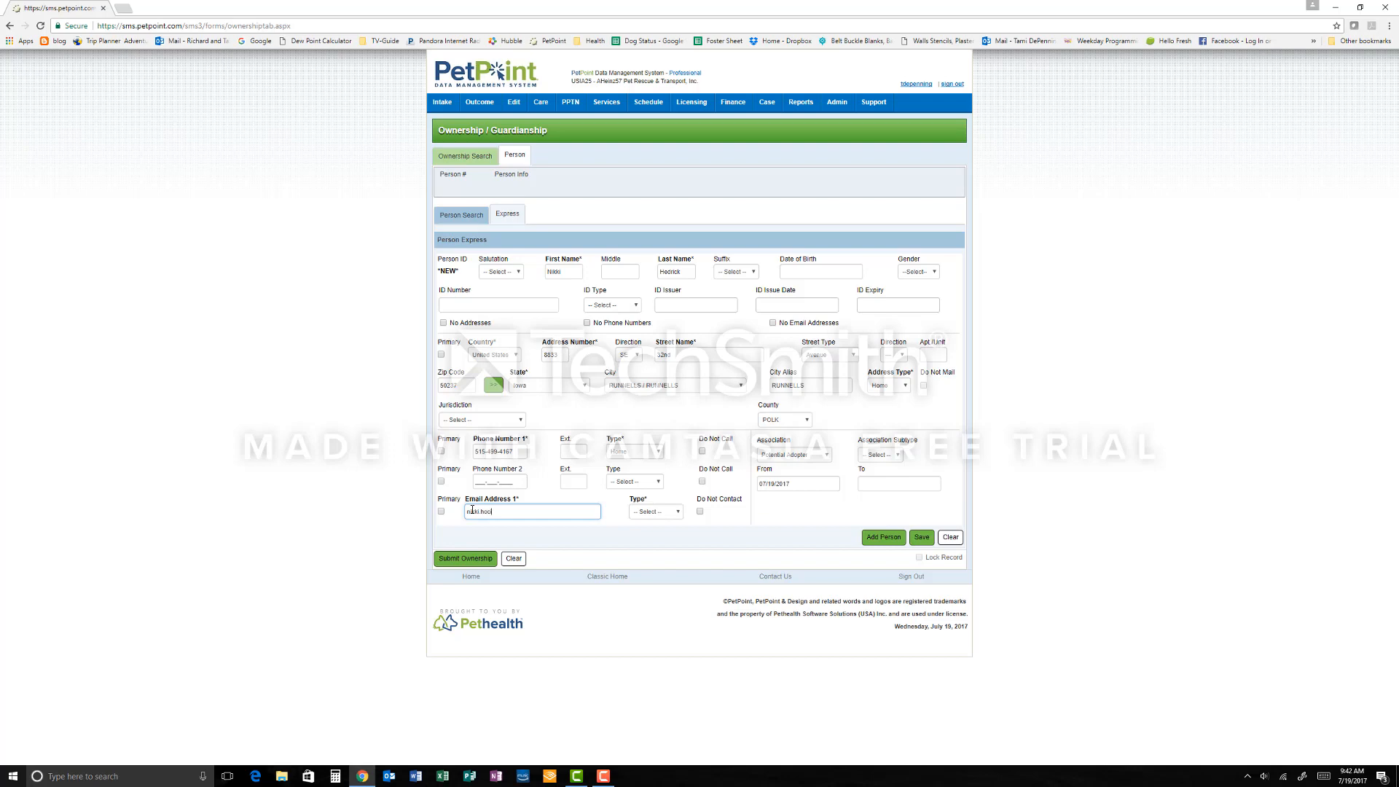
text(mail.com)
key(Tab)
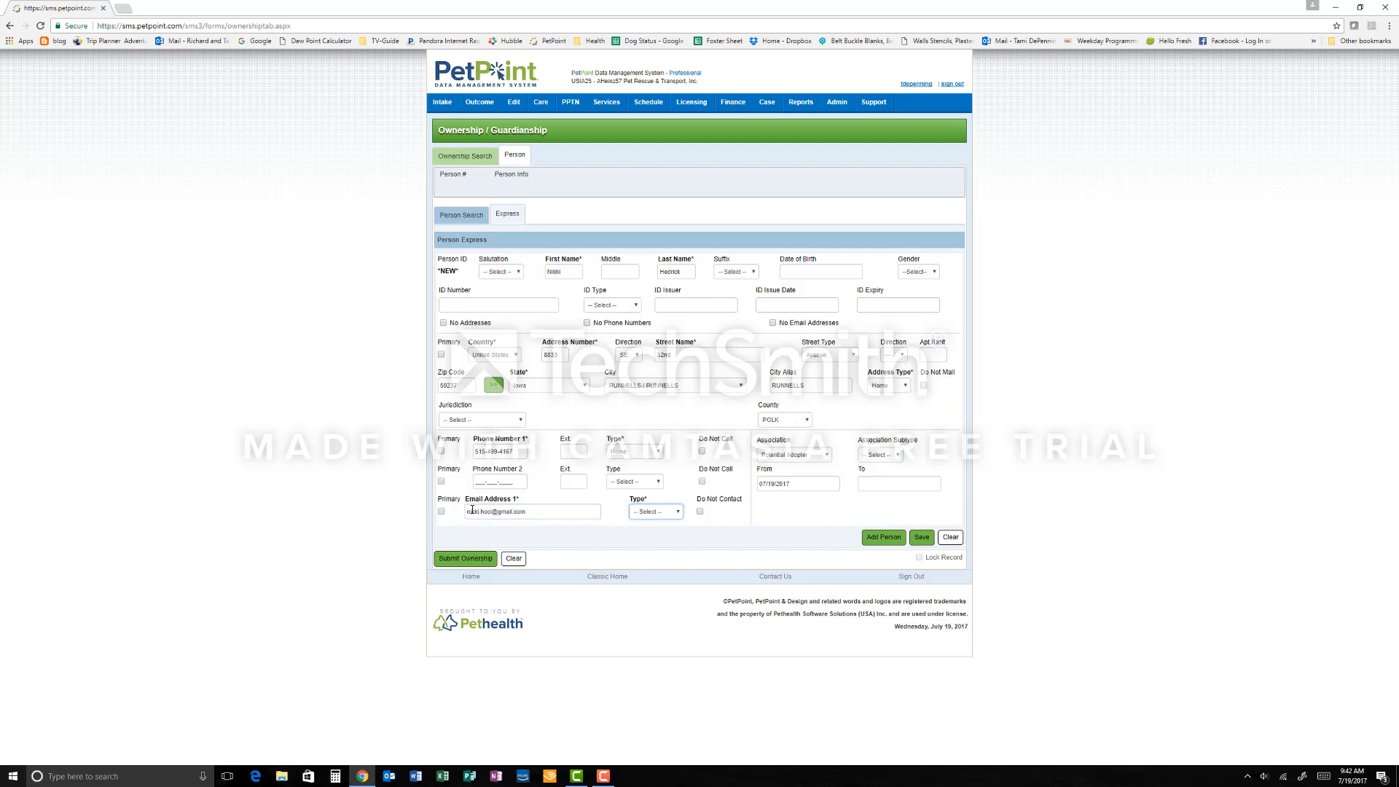
click(665, 513)
click(665, 549)
click(887, 541)
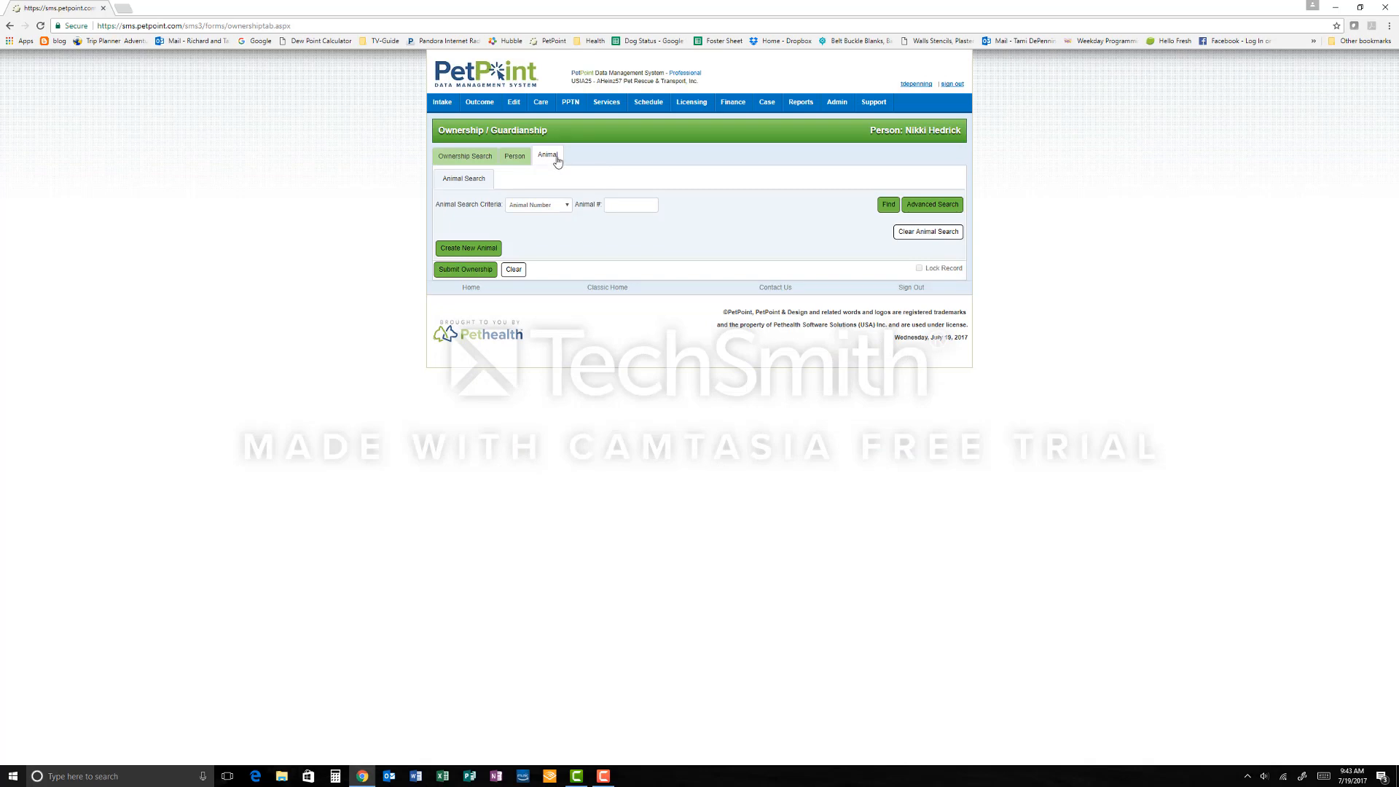
Step: Create a new animal with reference number Microchip 0715 and name it Duke
click(469, 248)
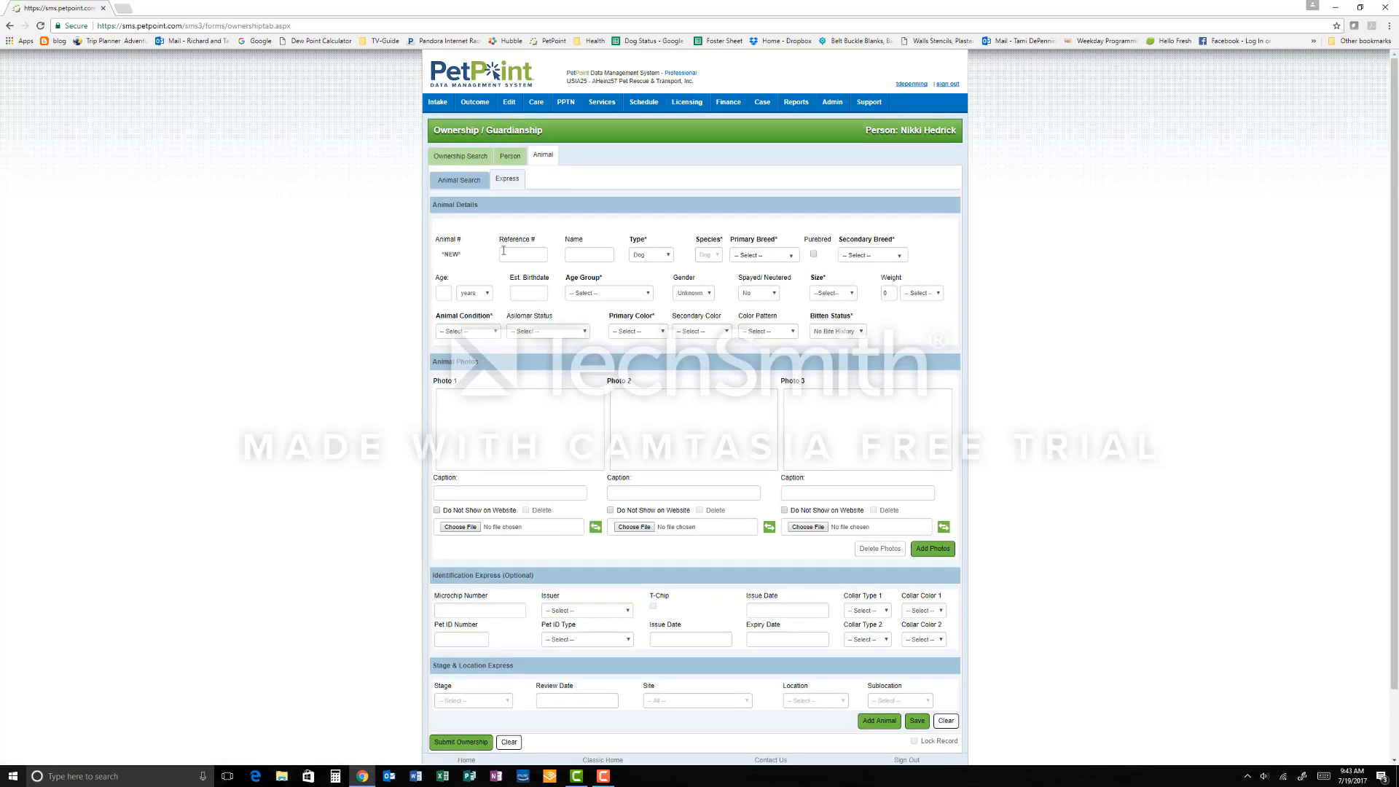
click(504, 250)
text(m)
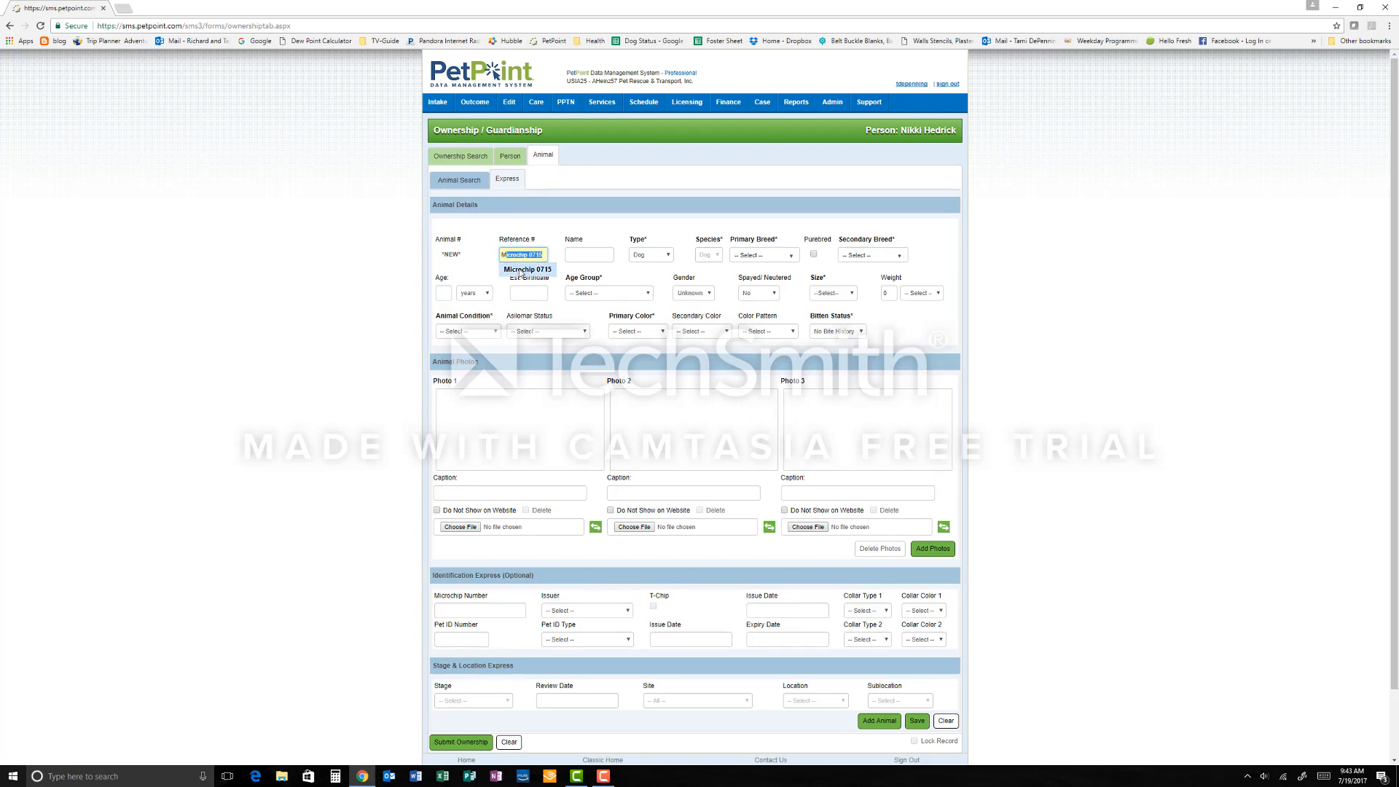
click(522, 270)
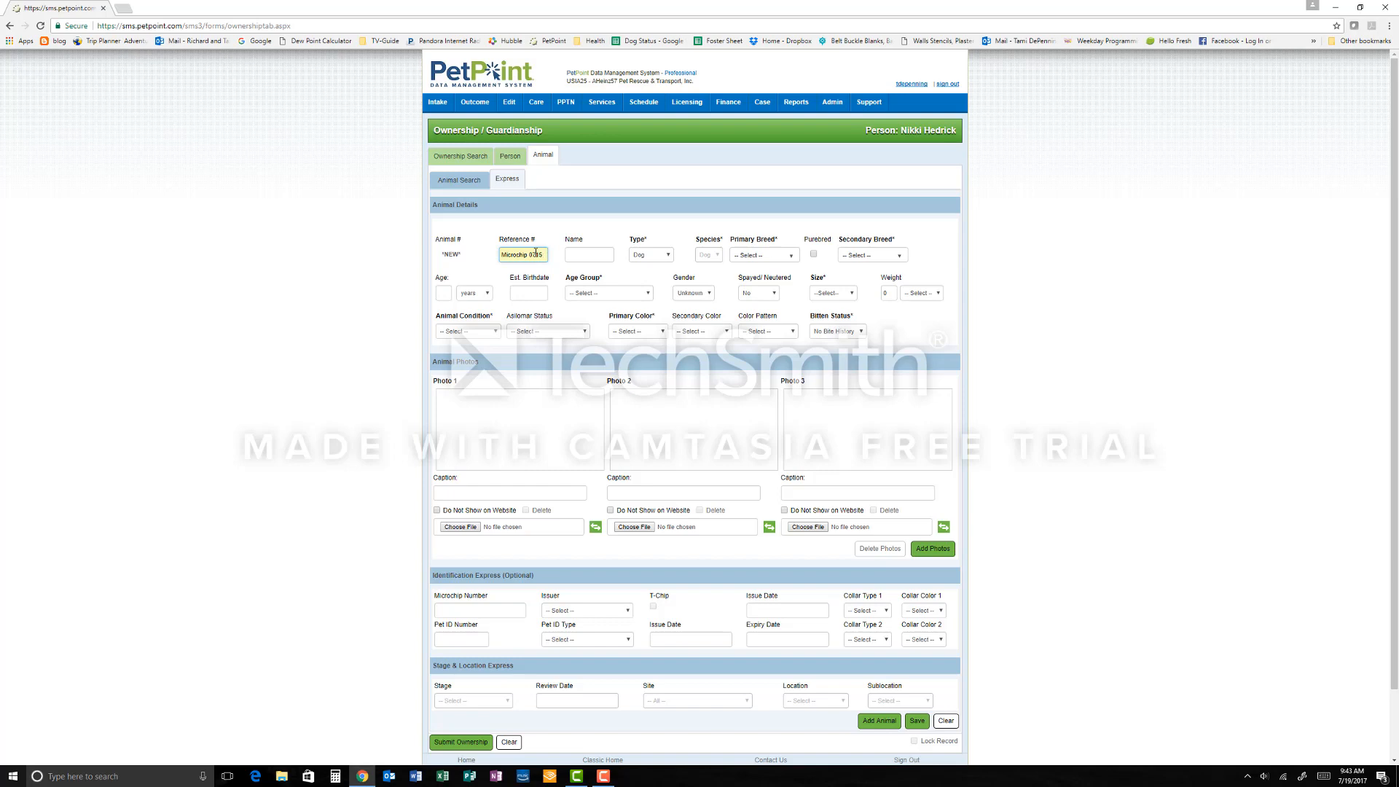
text(0)
key(BackSpace)
click(567, 256)
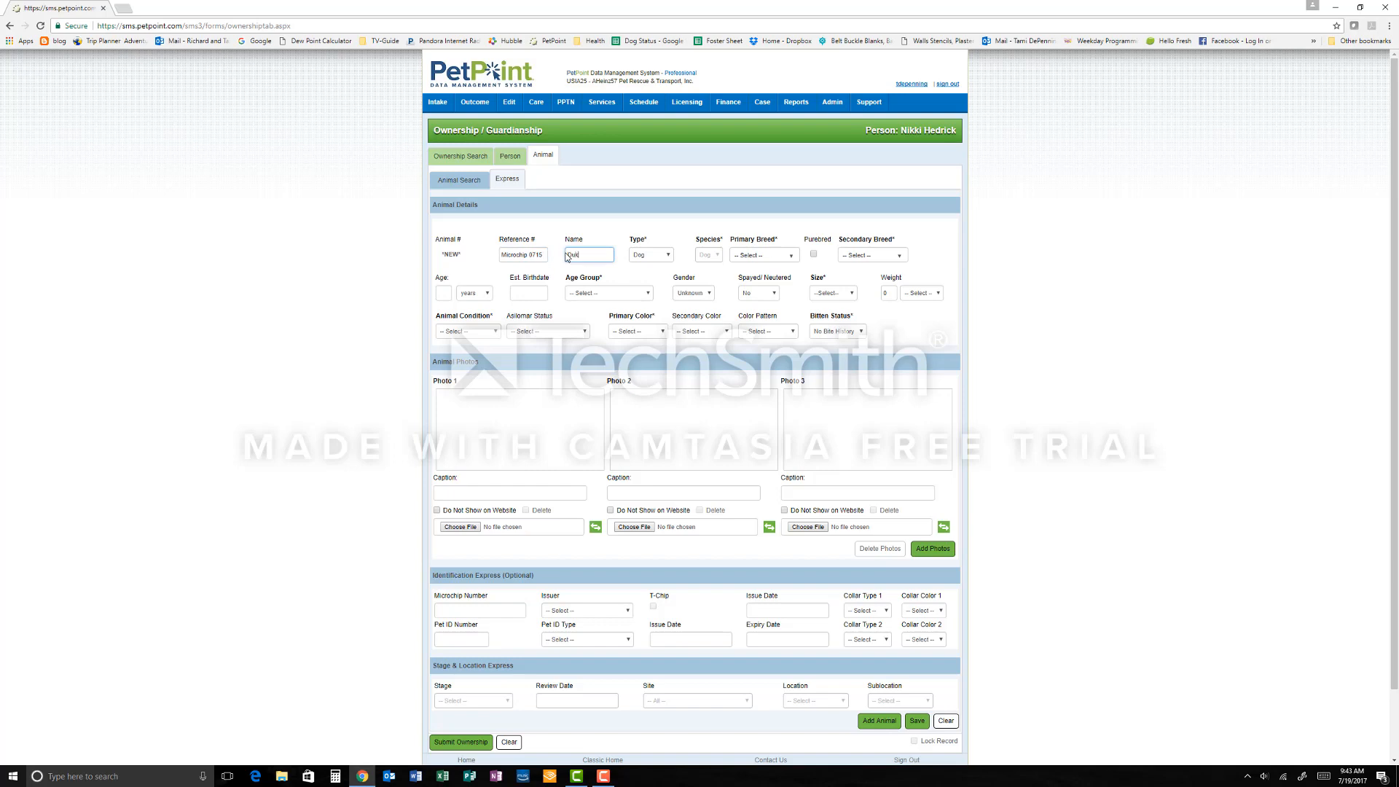
Step: Set the dog's primary breed to Retriever, Labrador
key(Tab)
key(Tab)
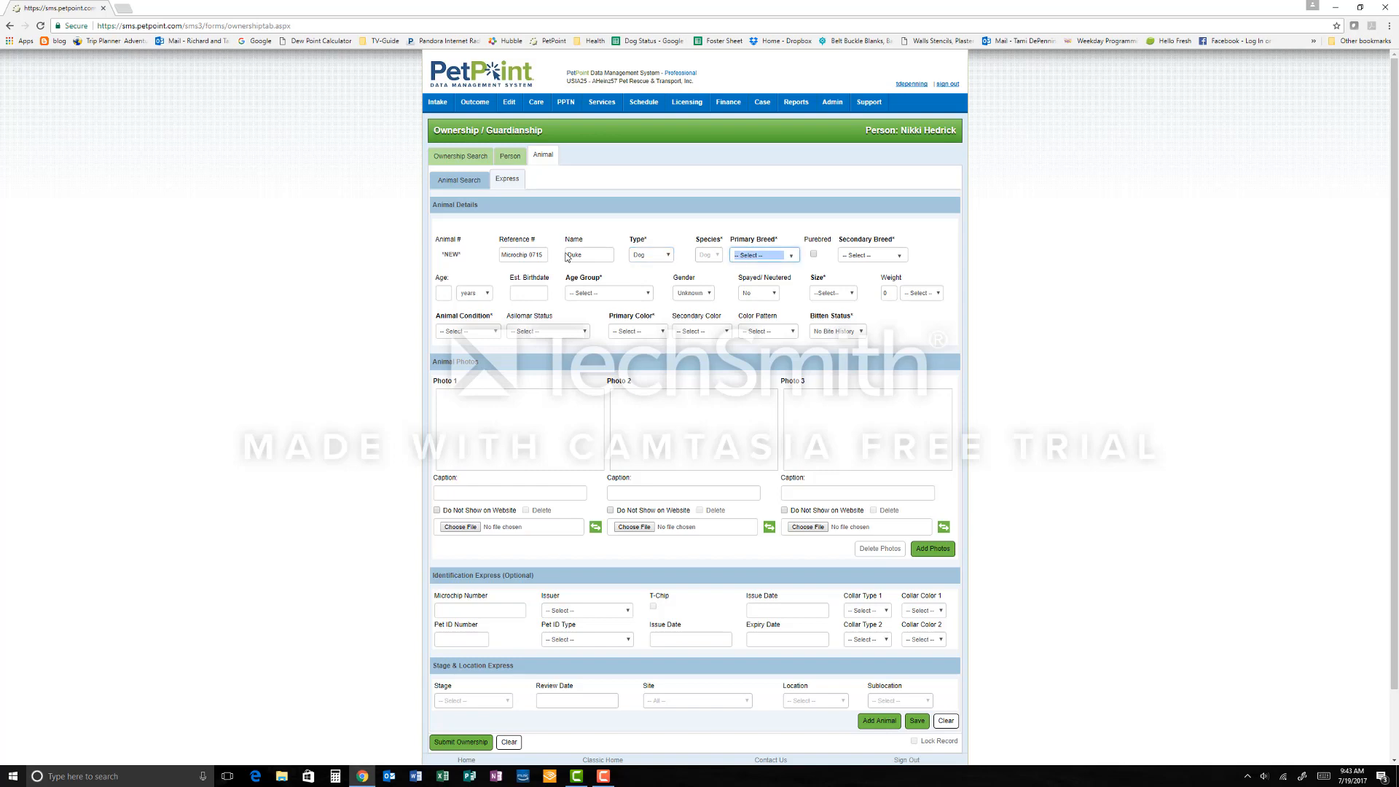
key(r)
click(790, 255)
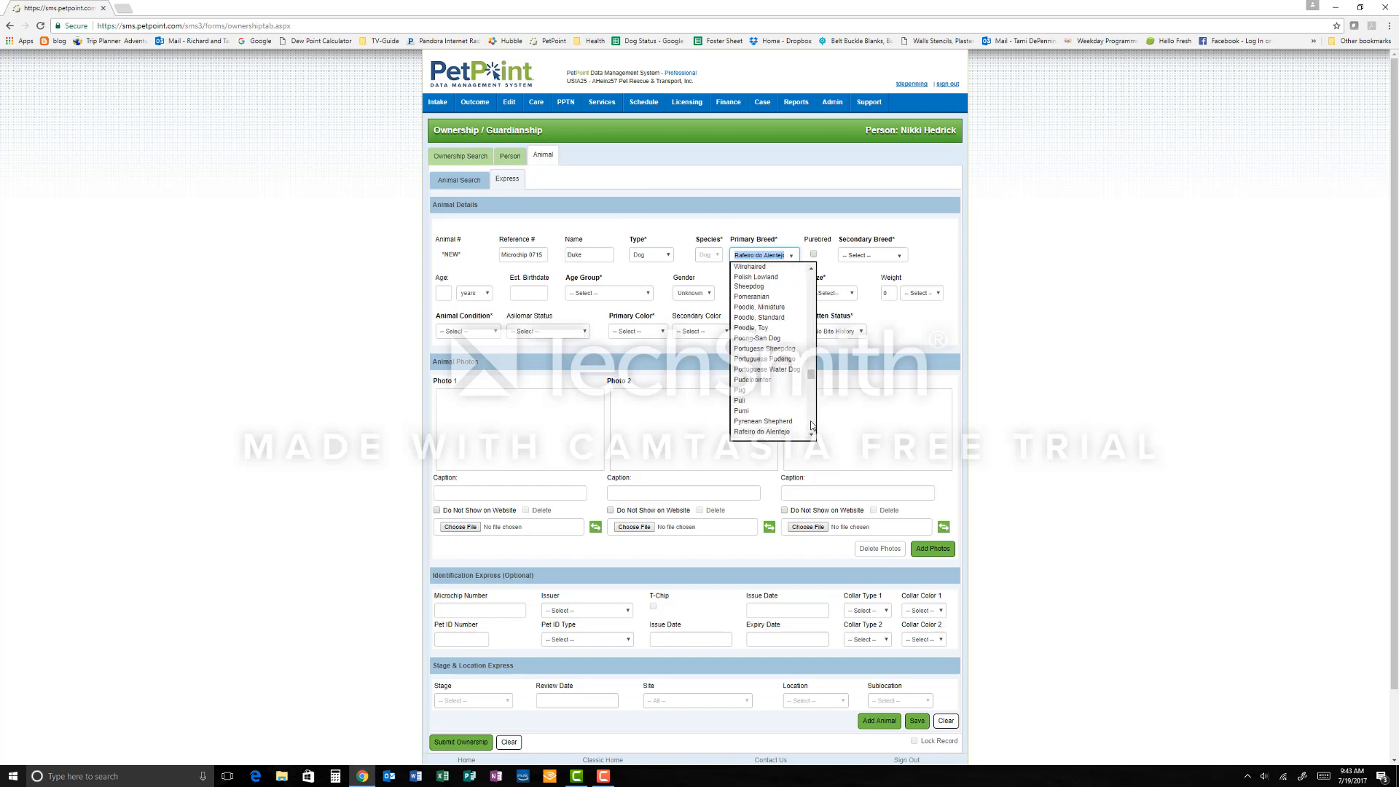
scroll(772, 364, up, 2)
scroll(812, 435, down, 1)
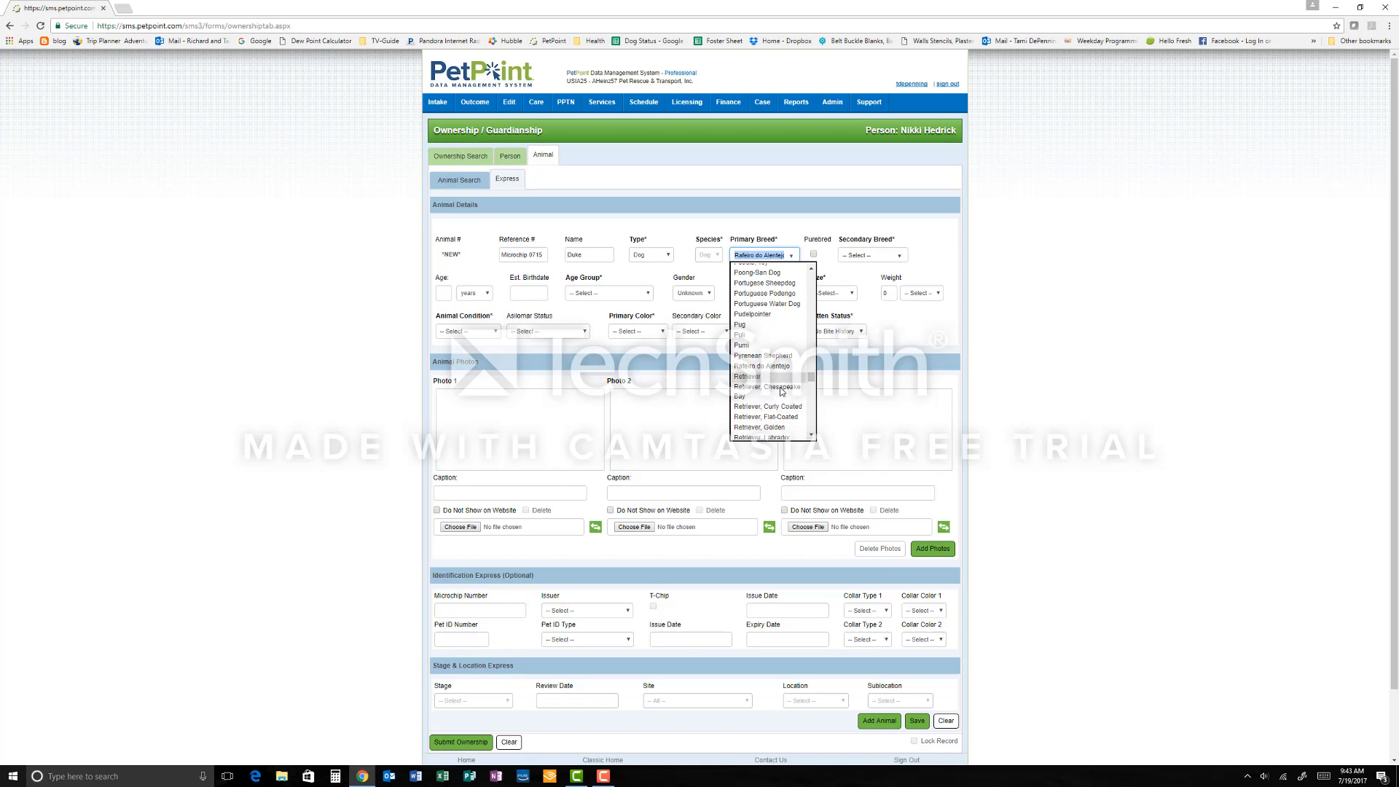
click(811, 435)
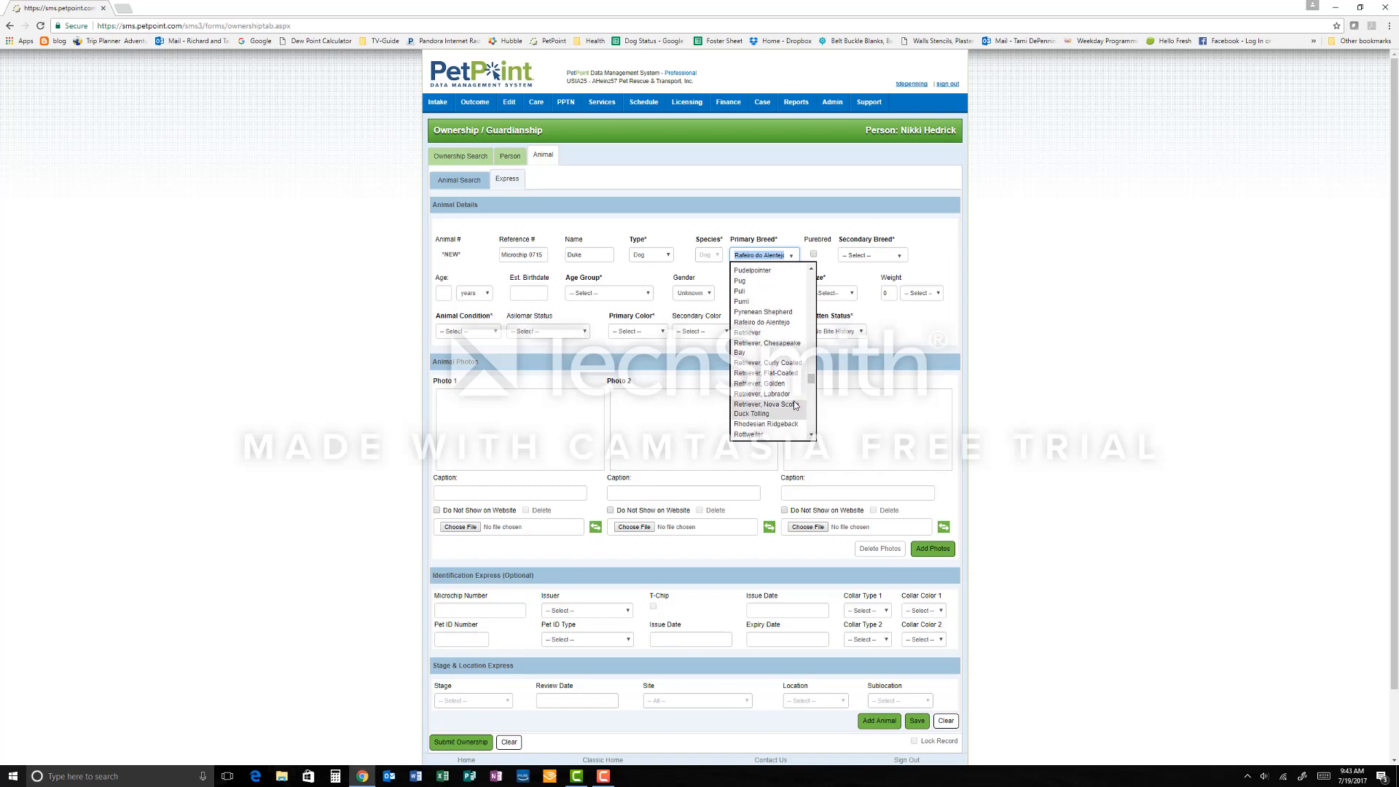
click(762, 394)
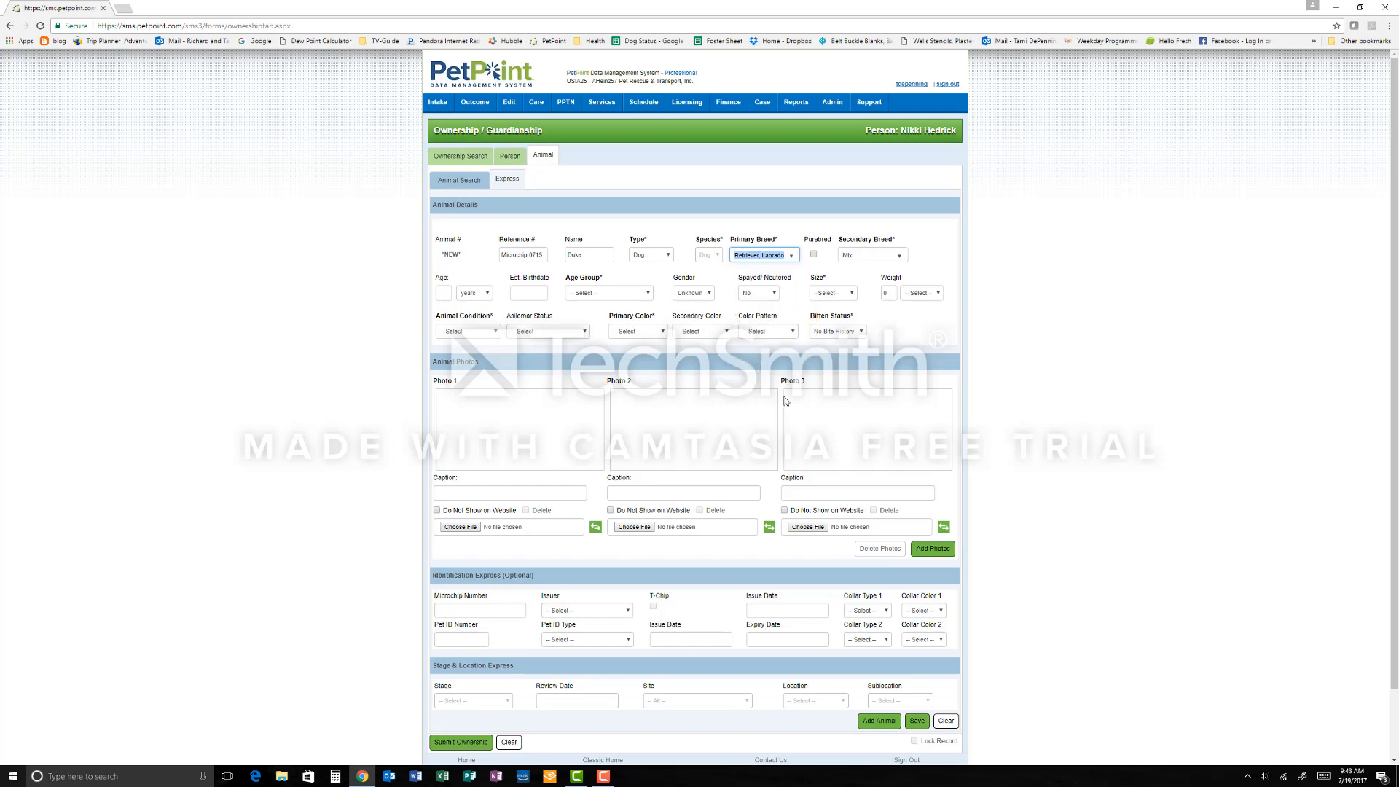
Step: Enter the dog's estimated birthdate and set the age group to Young Adult (6-12 months)
click(513, 294)
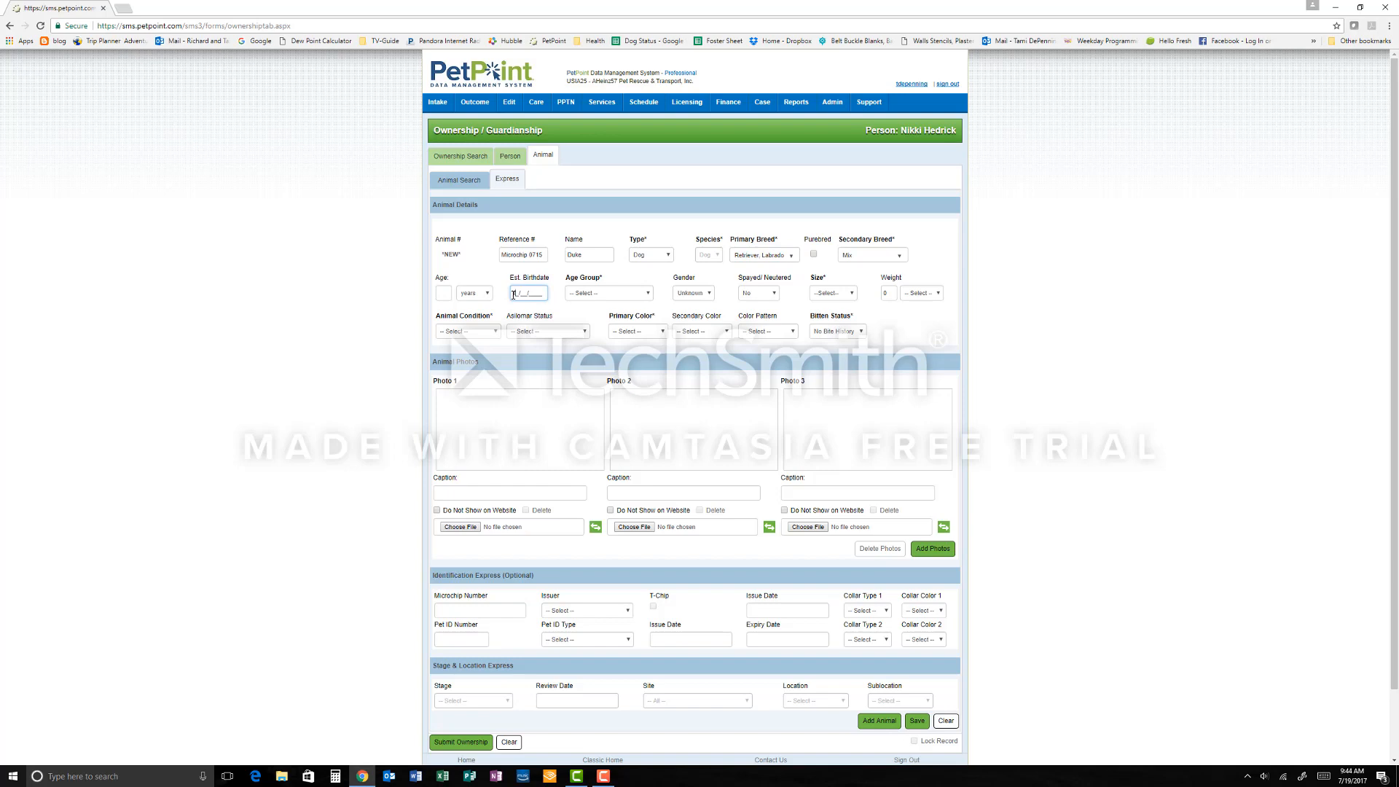
text(0/20/20)
text(16)
key(Tab)
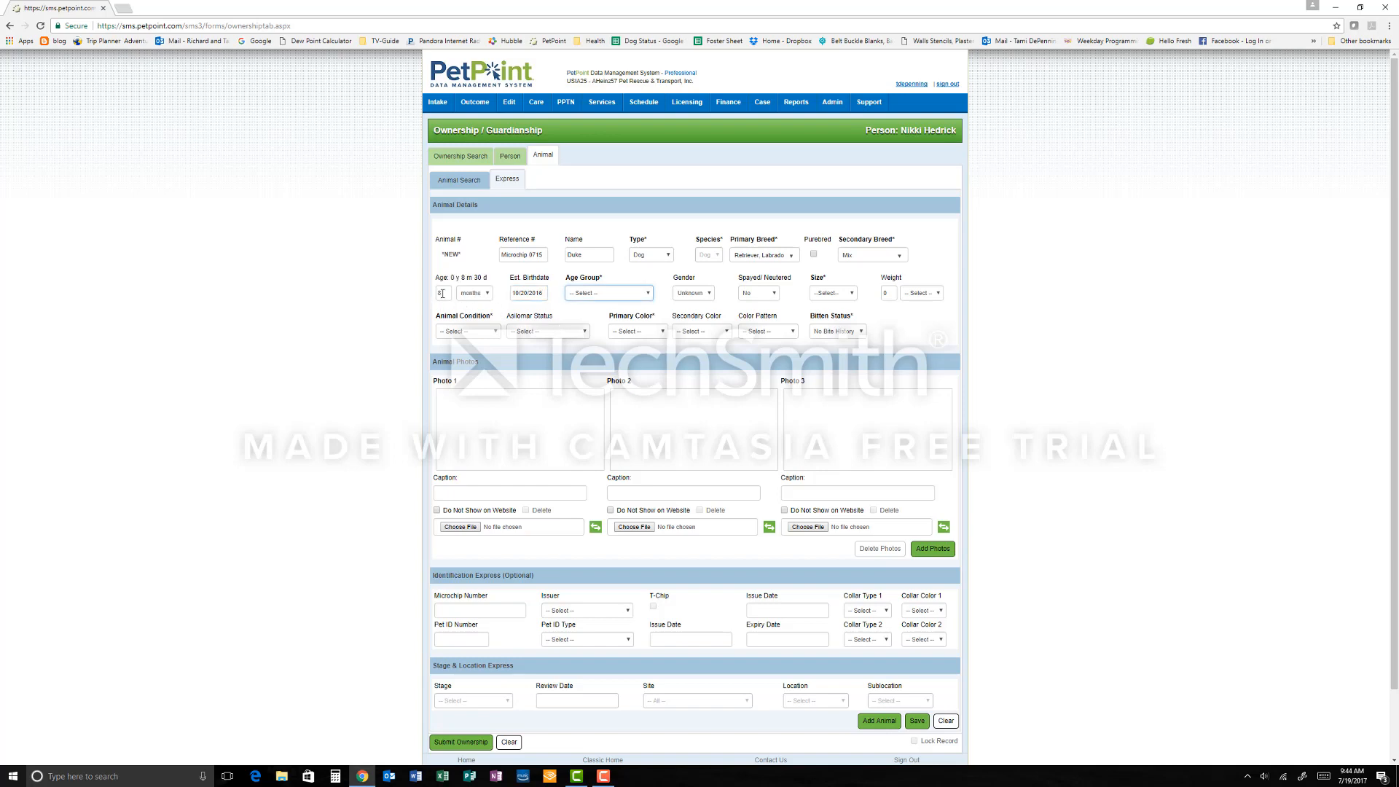
click(646, 296)
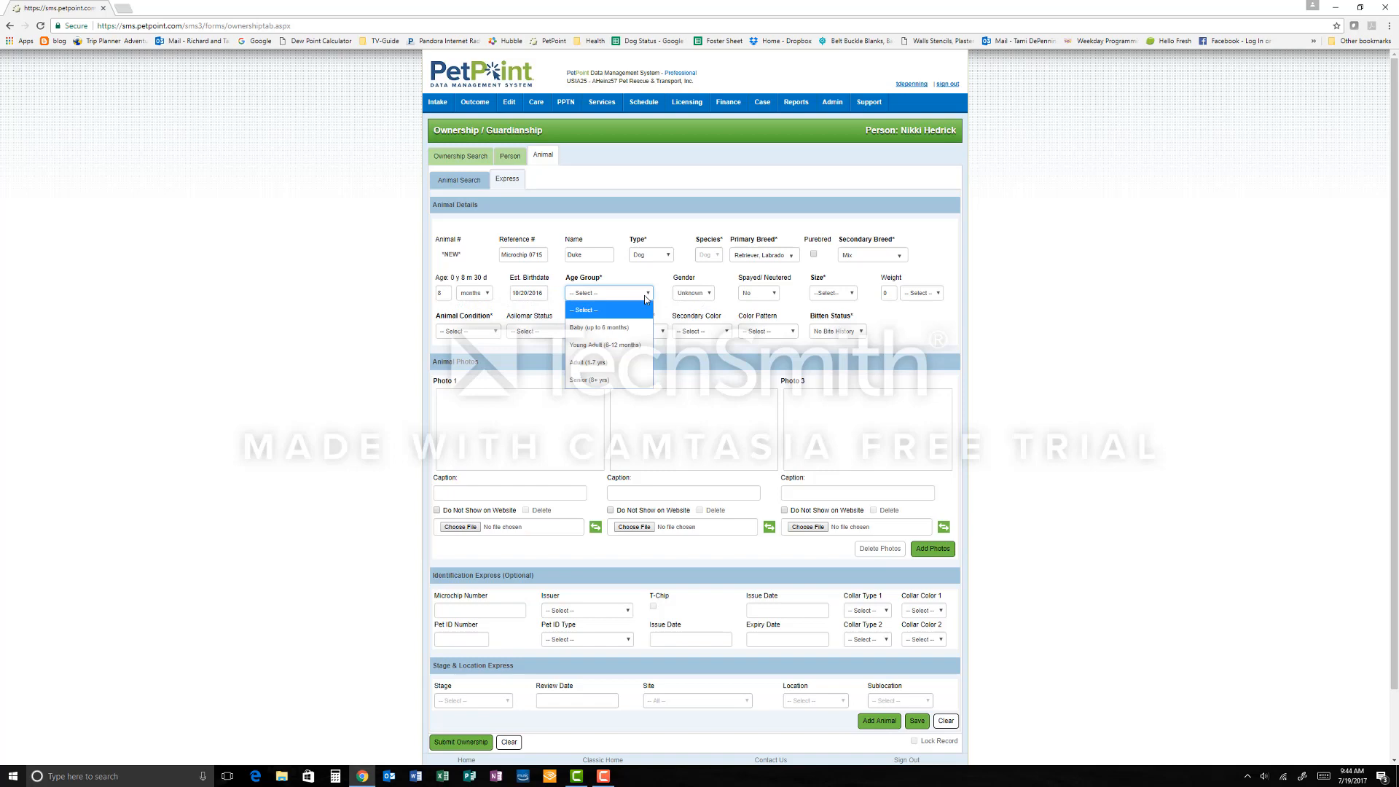
click(633, 346)
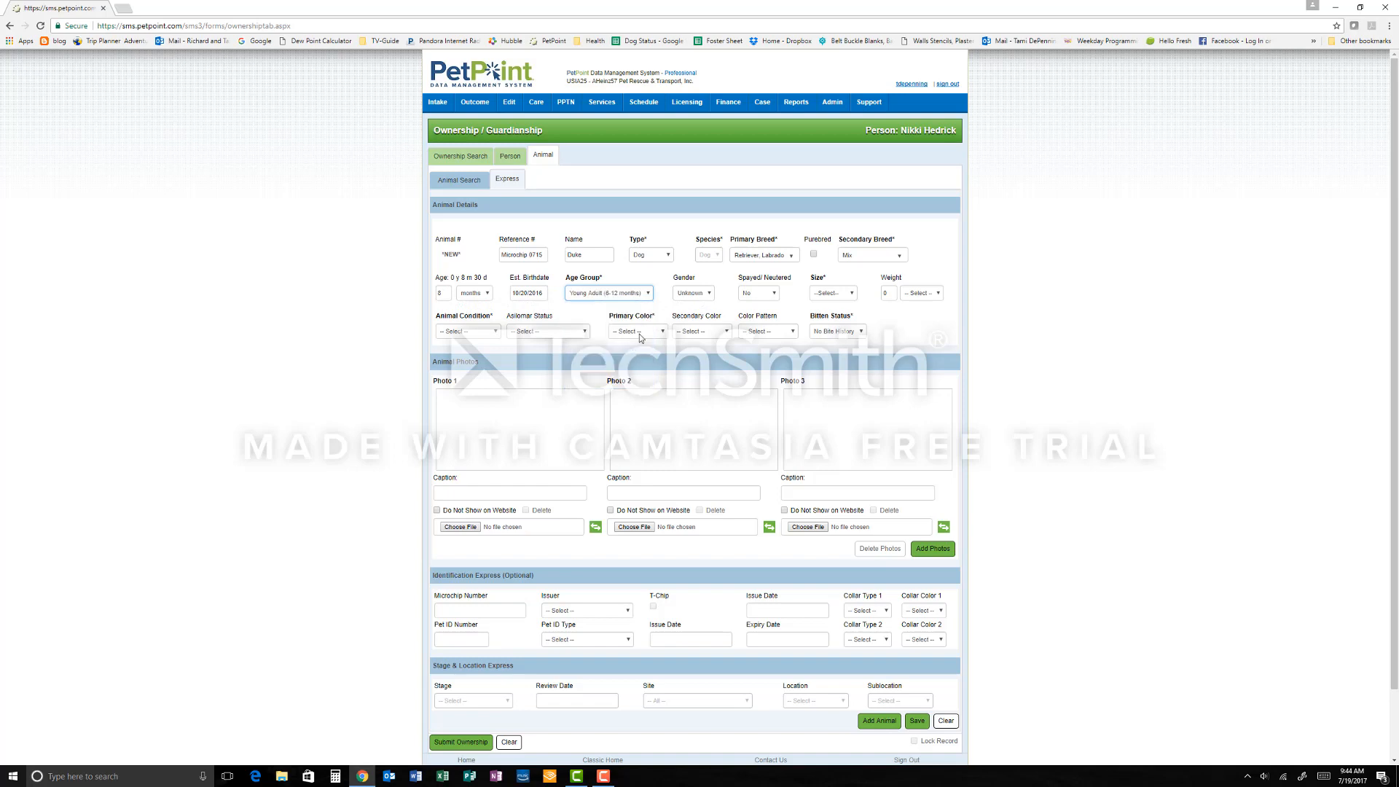
Step: Set the dog's gender to Male and its size to Large
click(710, 295)
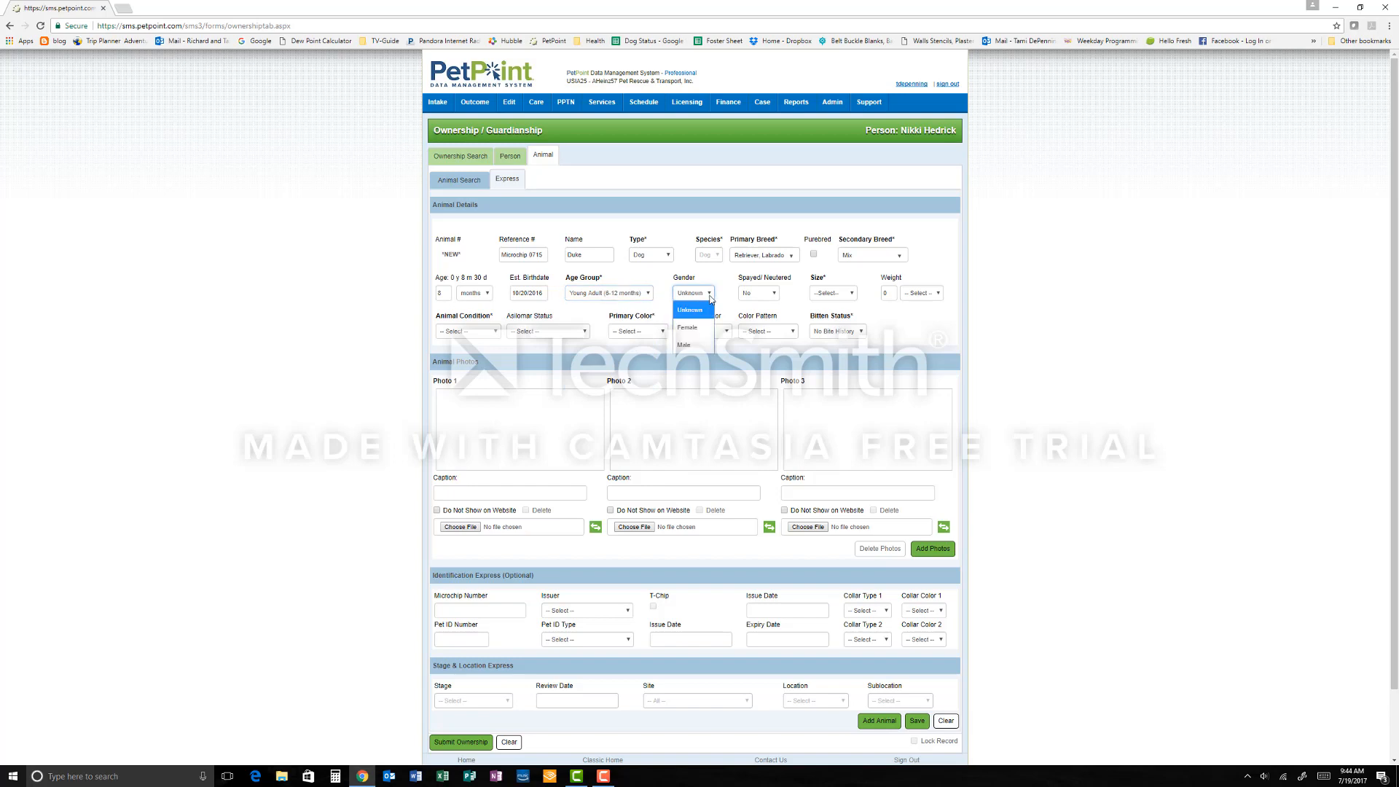
click(689, 346)
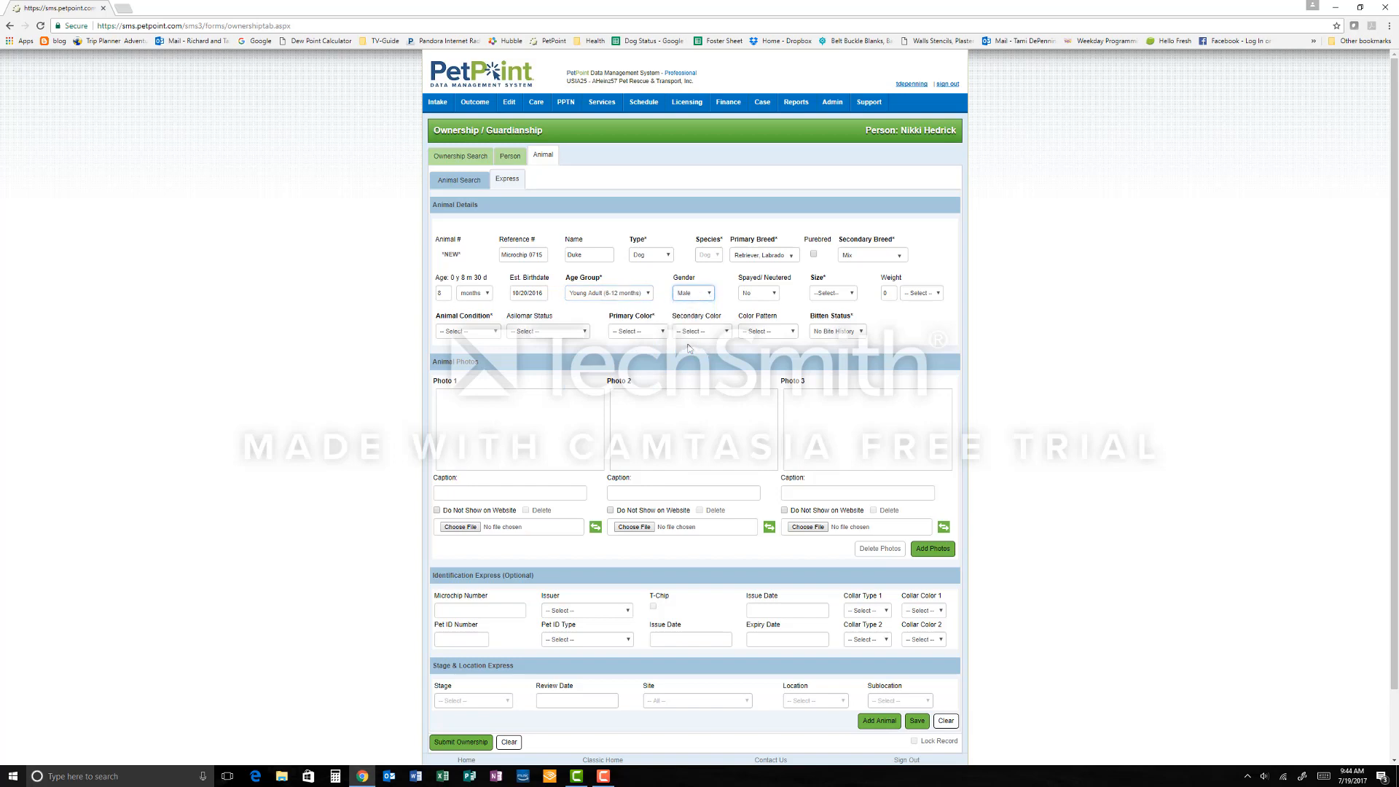
click(823, 296)
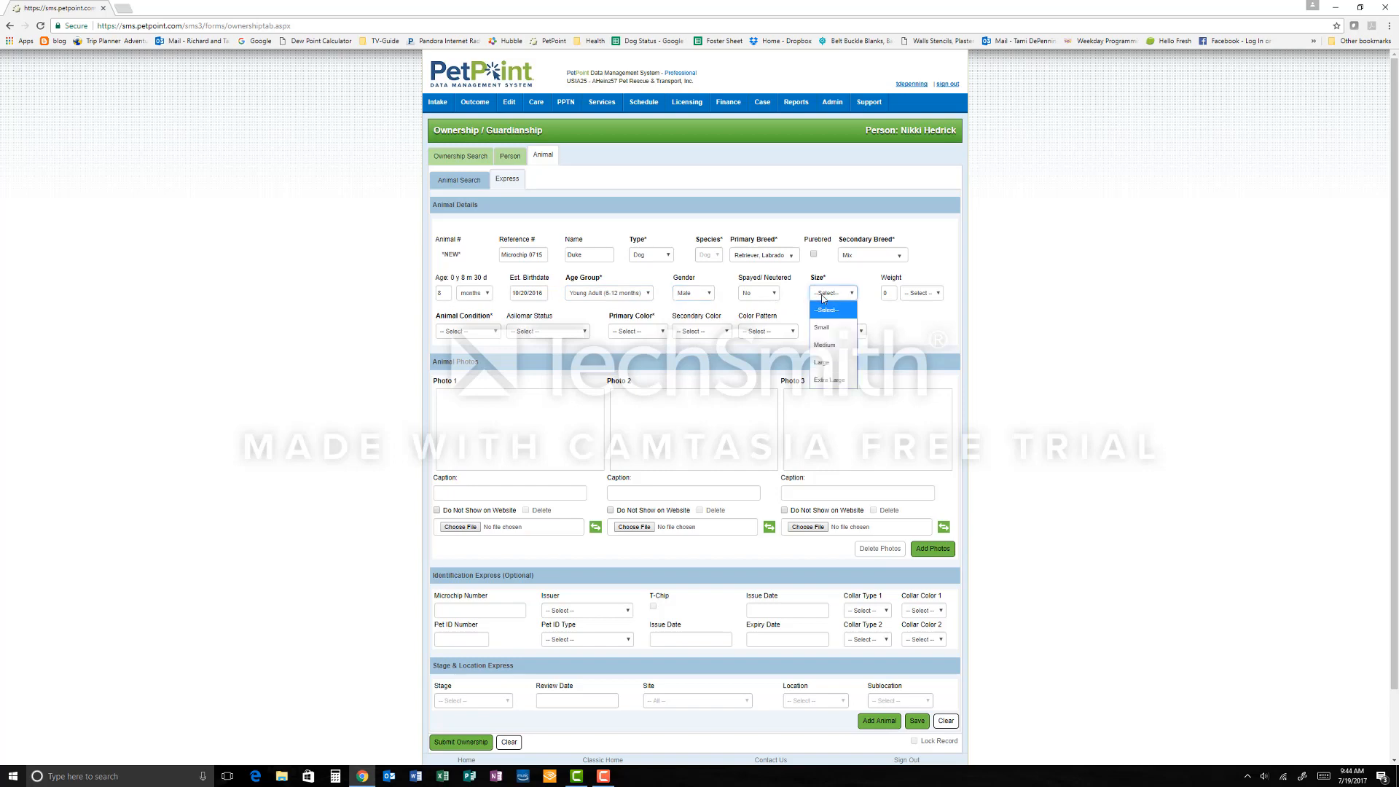
click(823, 362)
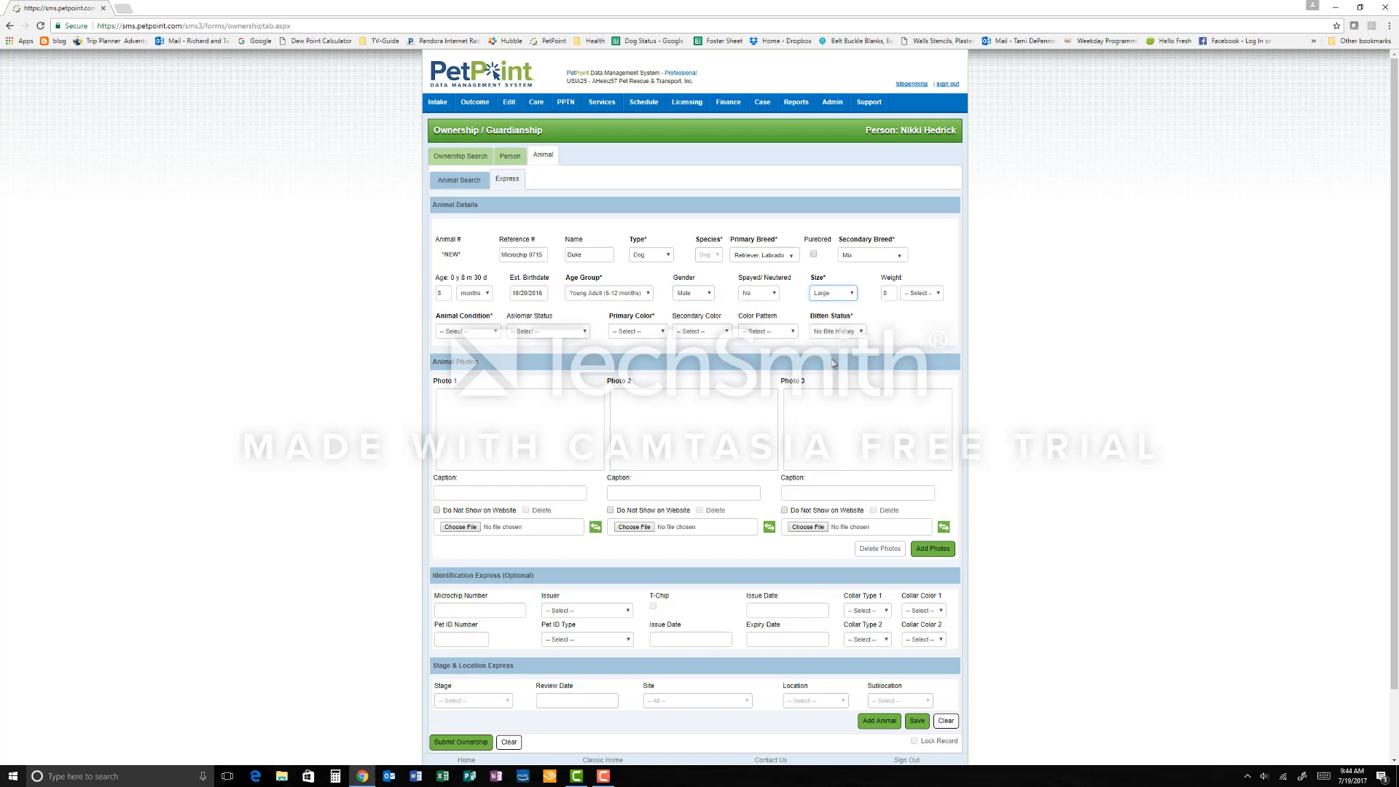
Step: Set the dog's animal condition to Appears Normal and its primary color to Yellow
click(496, 331)
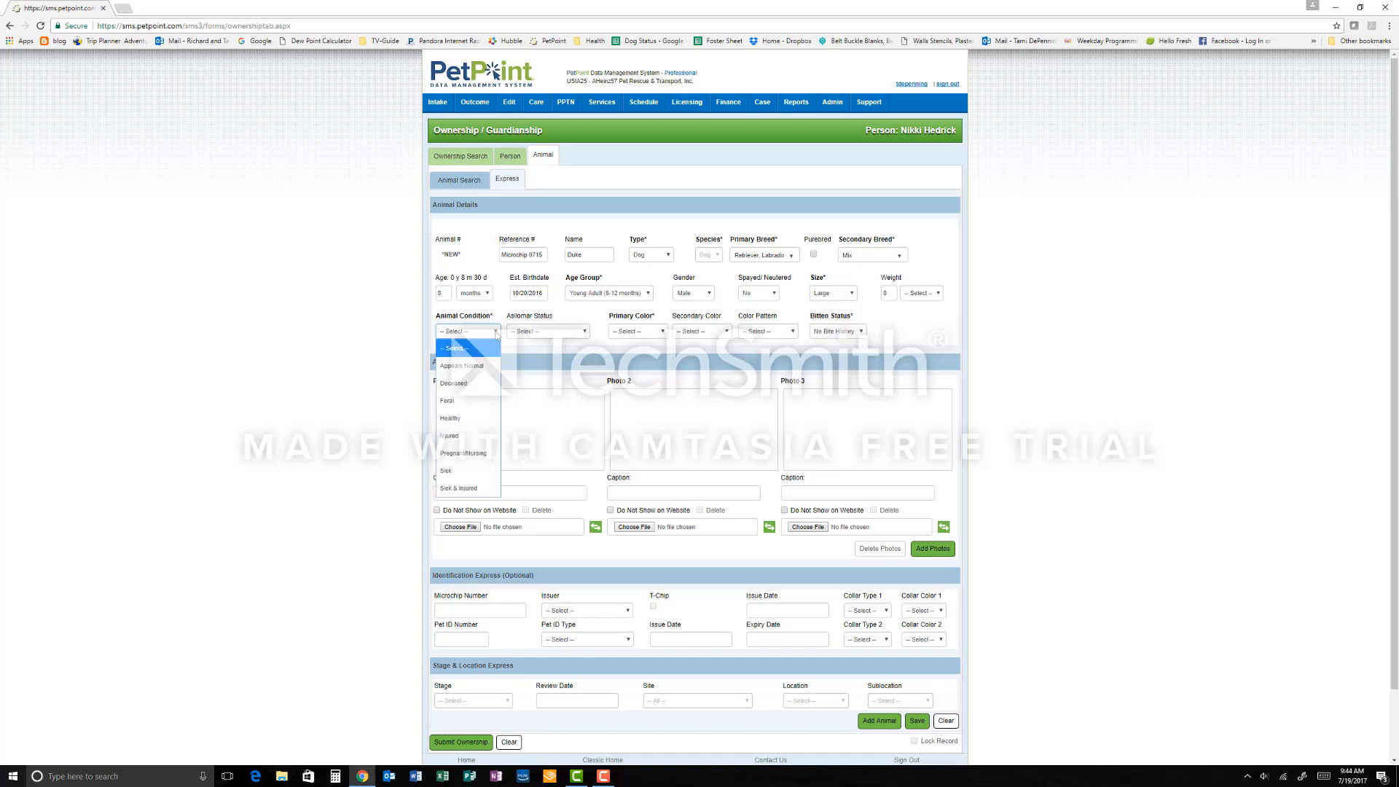
click(481, 373)
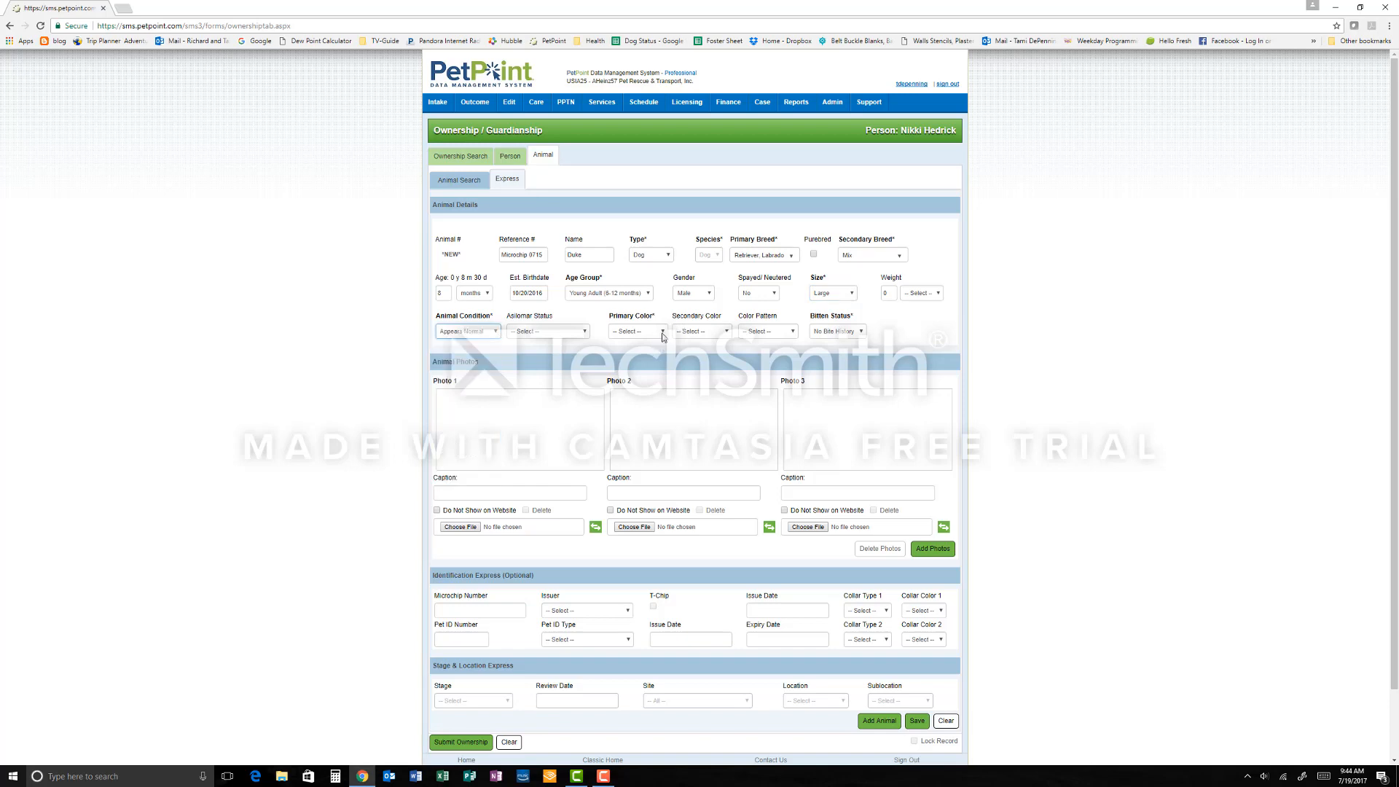
click(663, 334)
key(y)
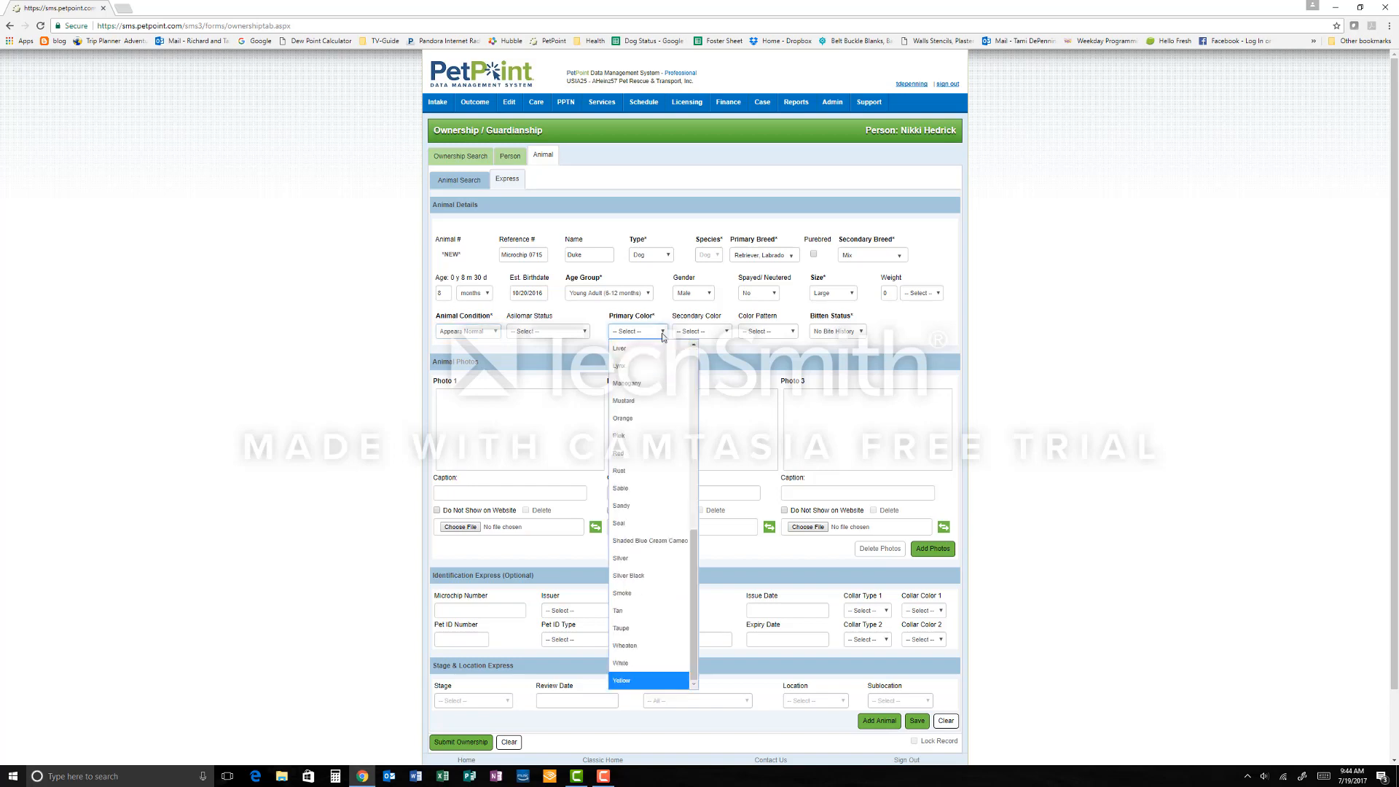
click(643, 683)
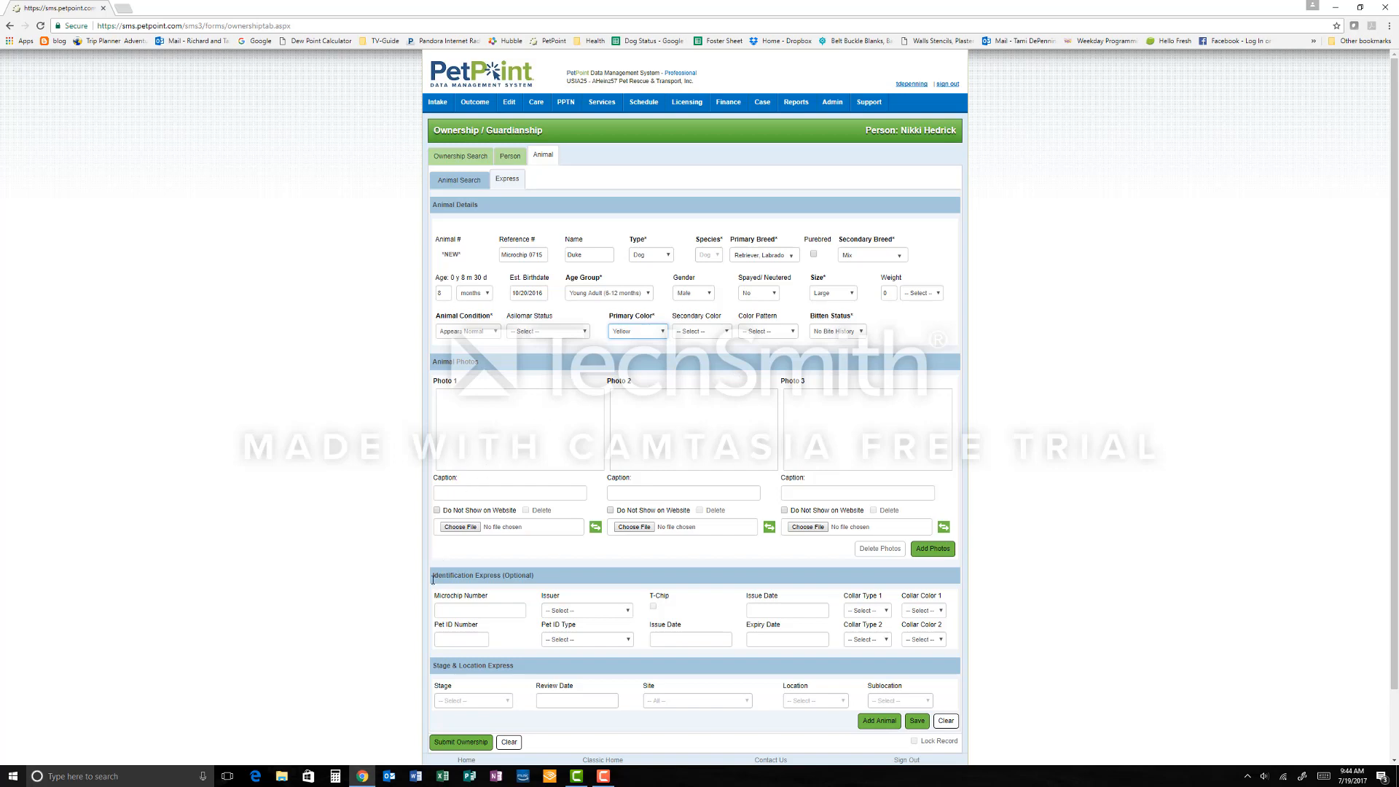
Step: Enter the dog's microchip number in the identification section
click(439, 608)
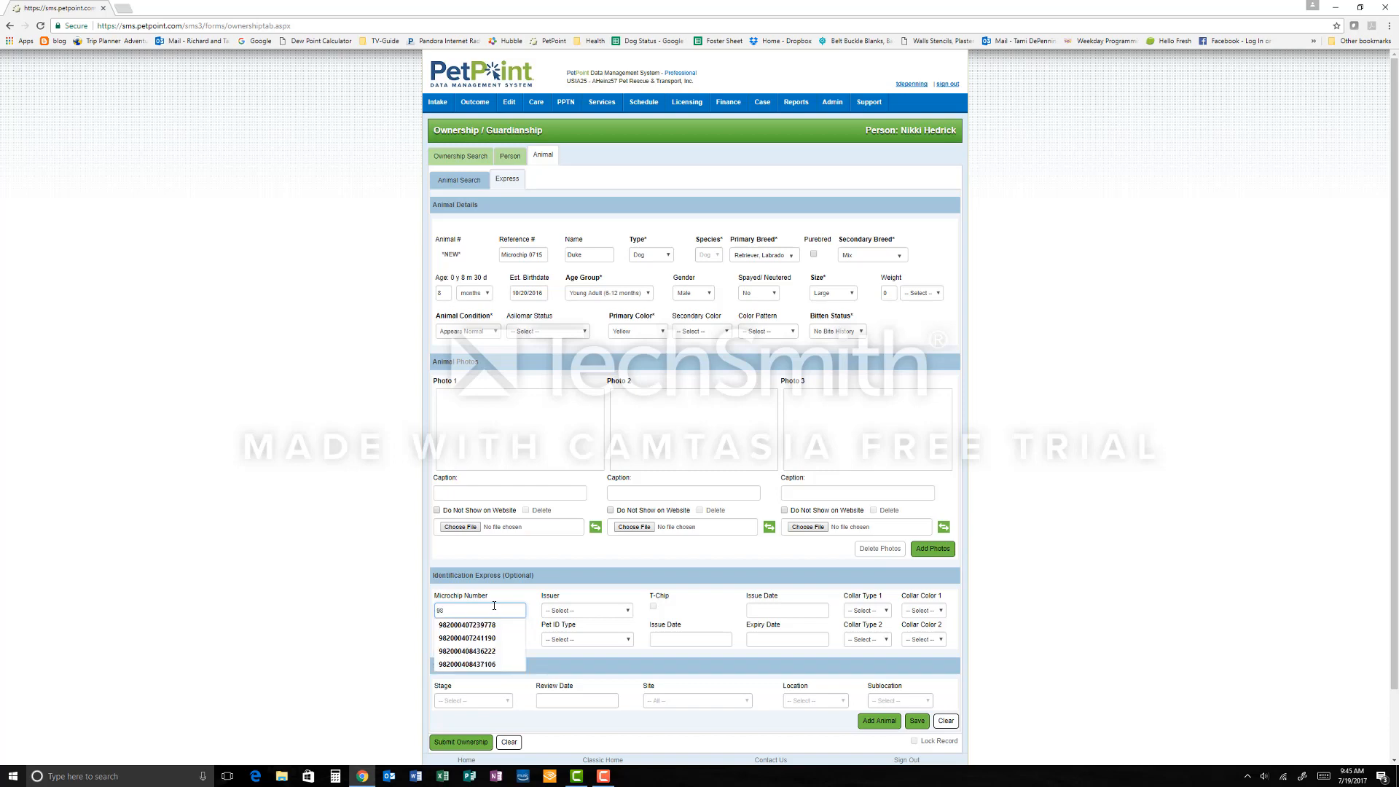
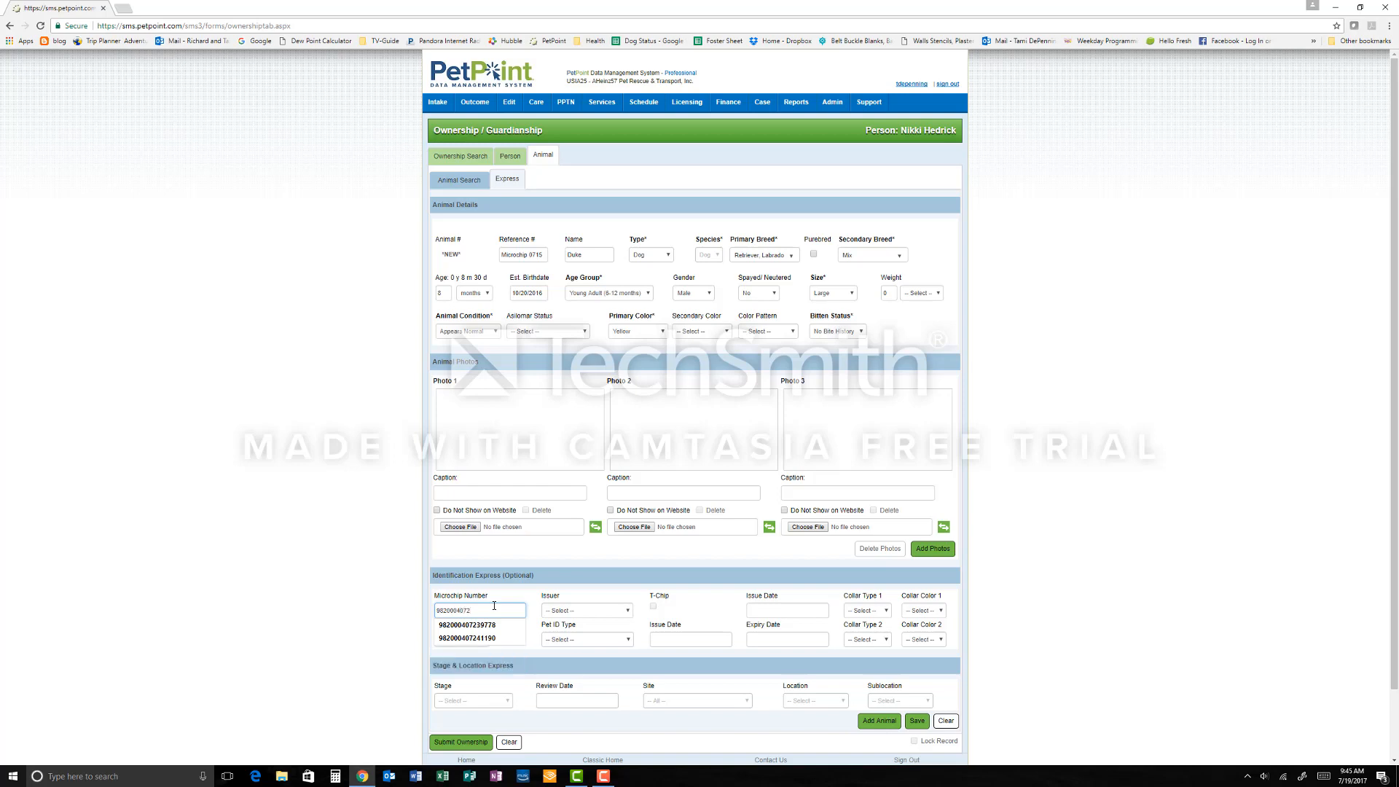
key(Tab)
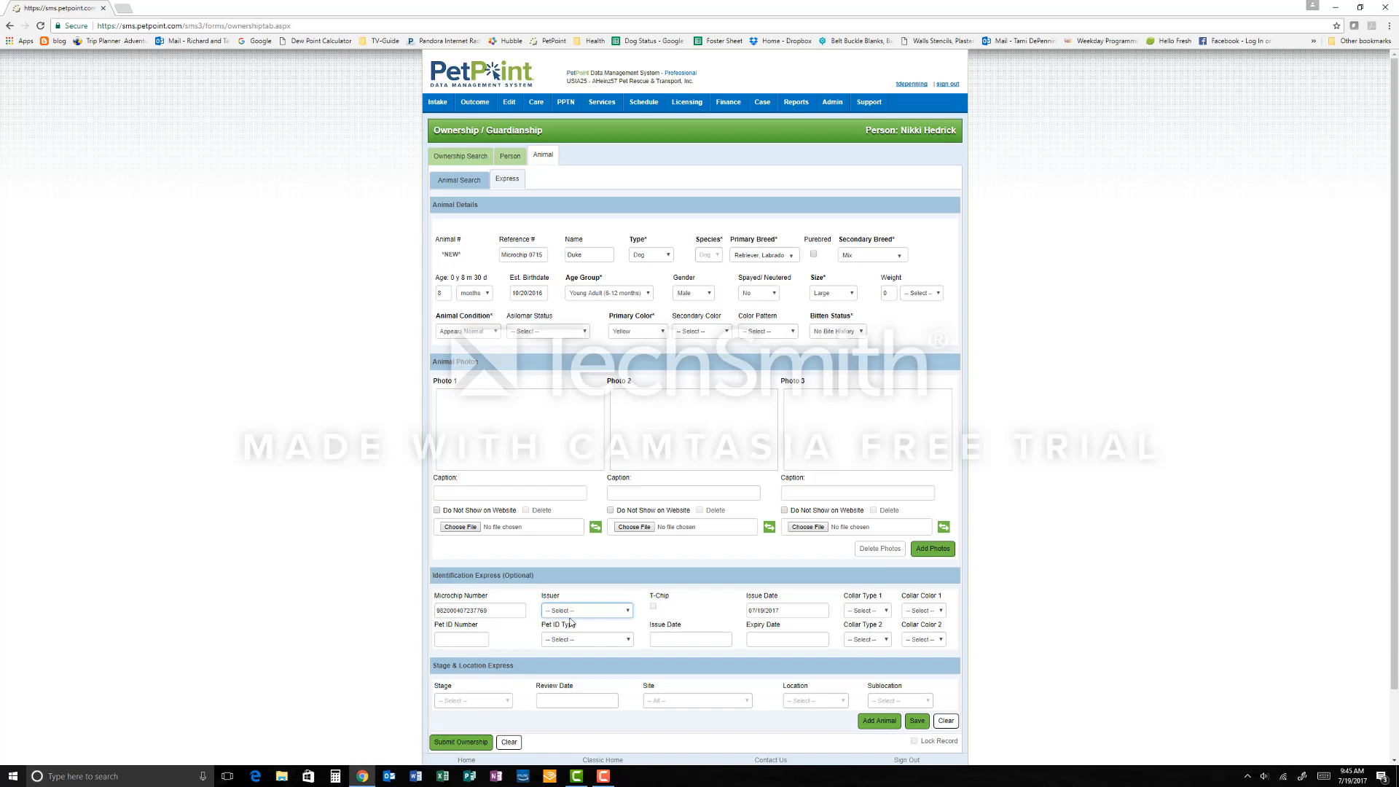
Step: Add the completed animal to the ownership record
click(626, 614)
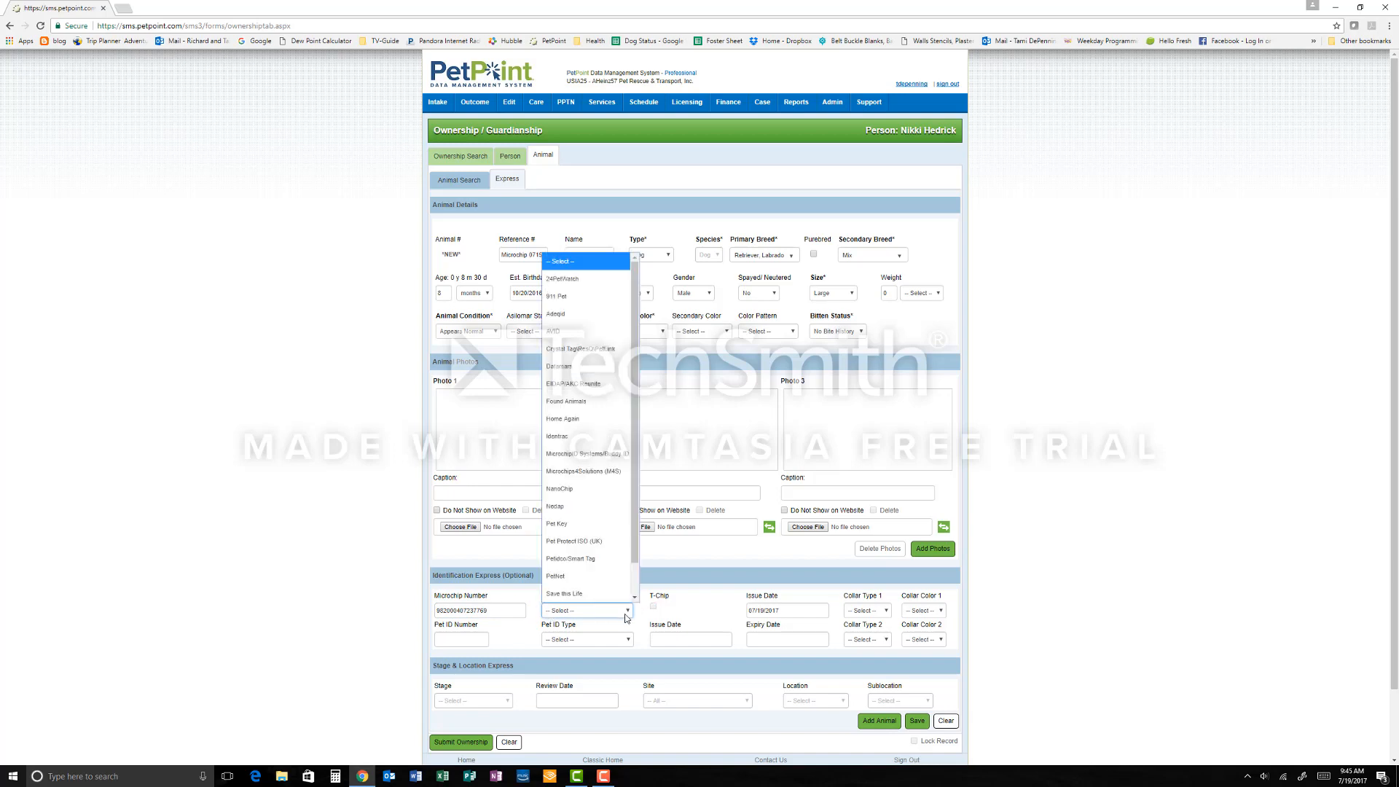
click(626, 616)
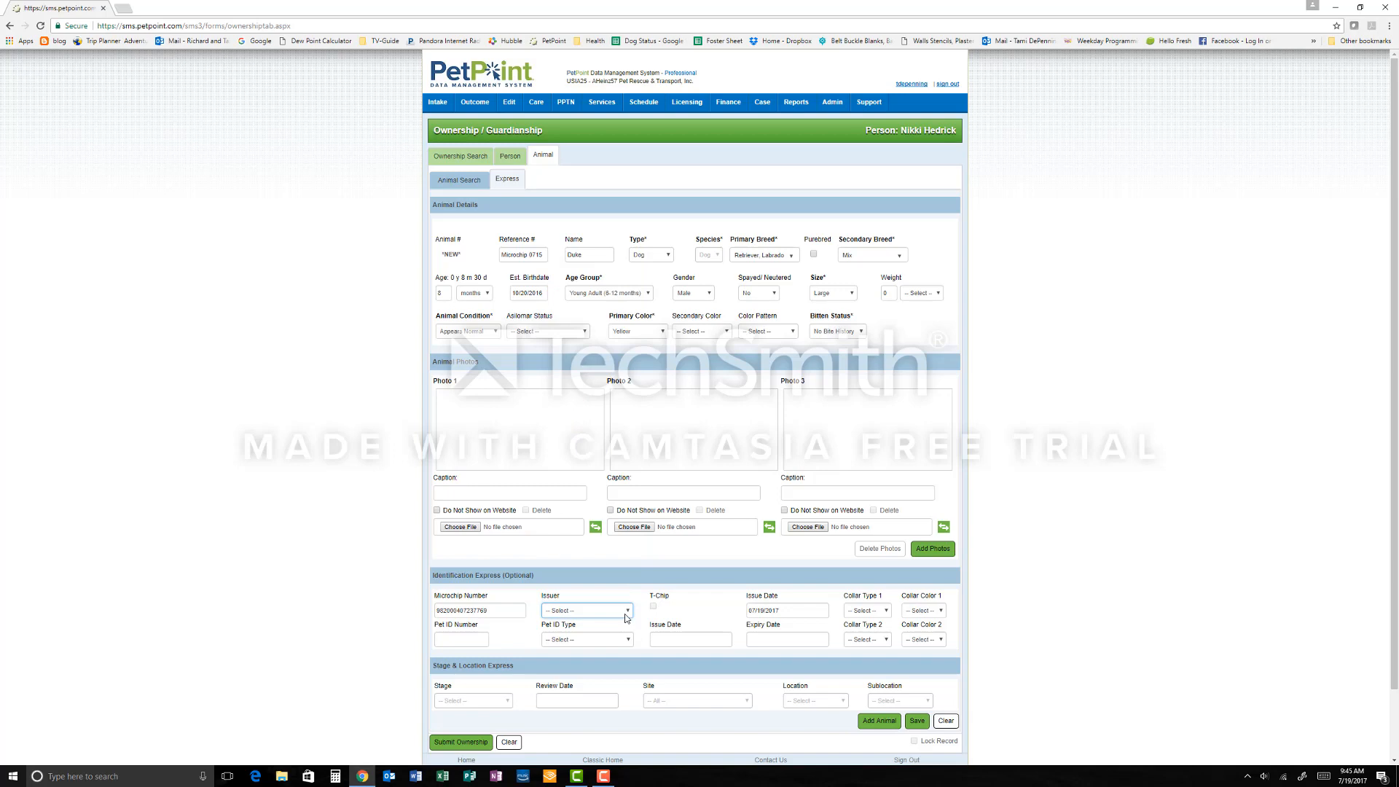
key(Down)
click(626, 616)
click(625, 617)
key(Tab)
click(878, 722)
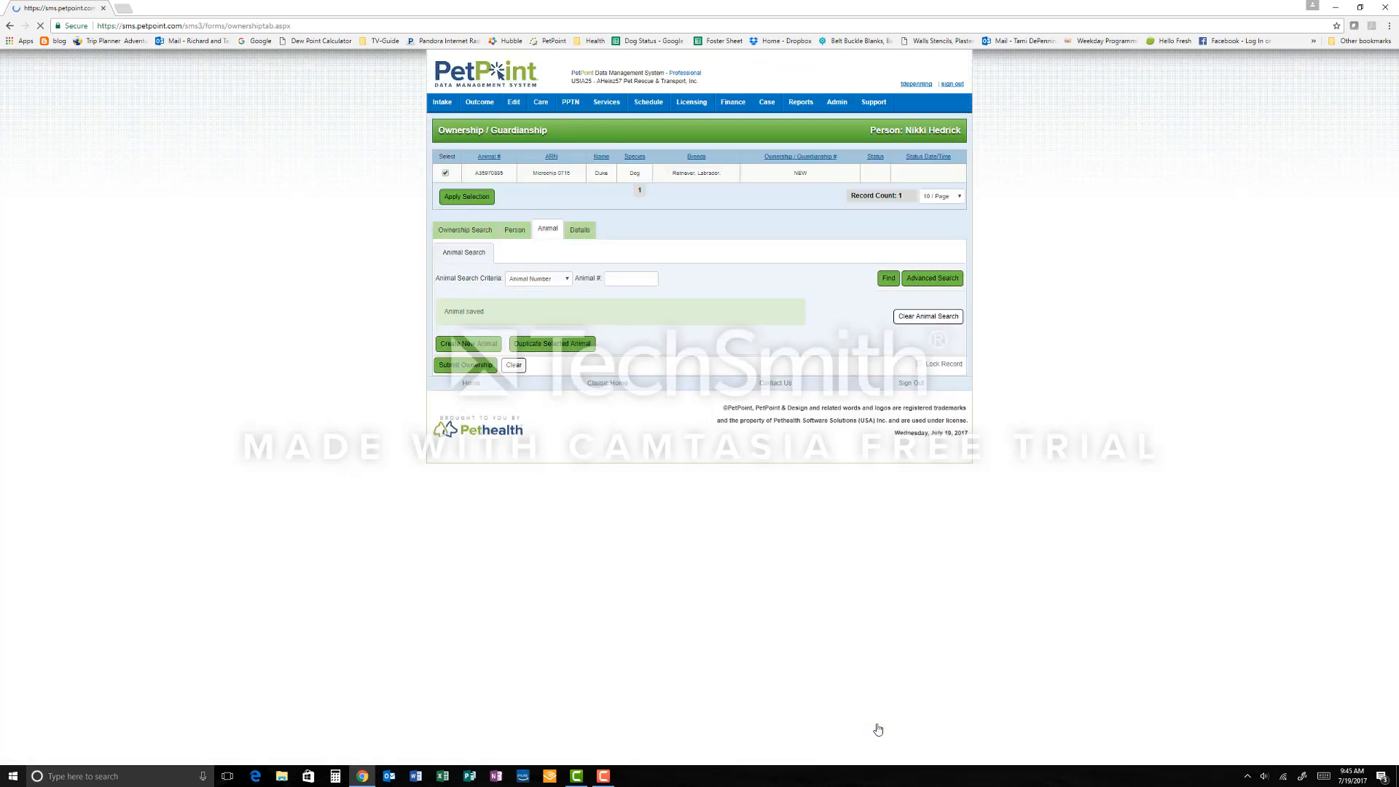
Step: Record the client's communication consent as Yes and submit the ownership record
click(581, 231)
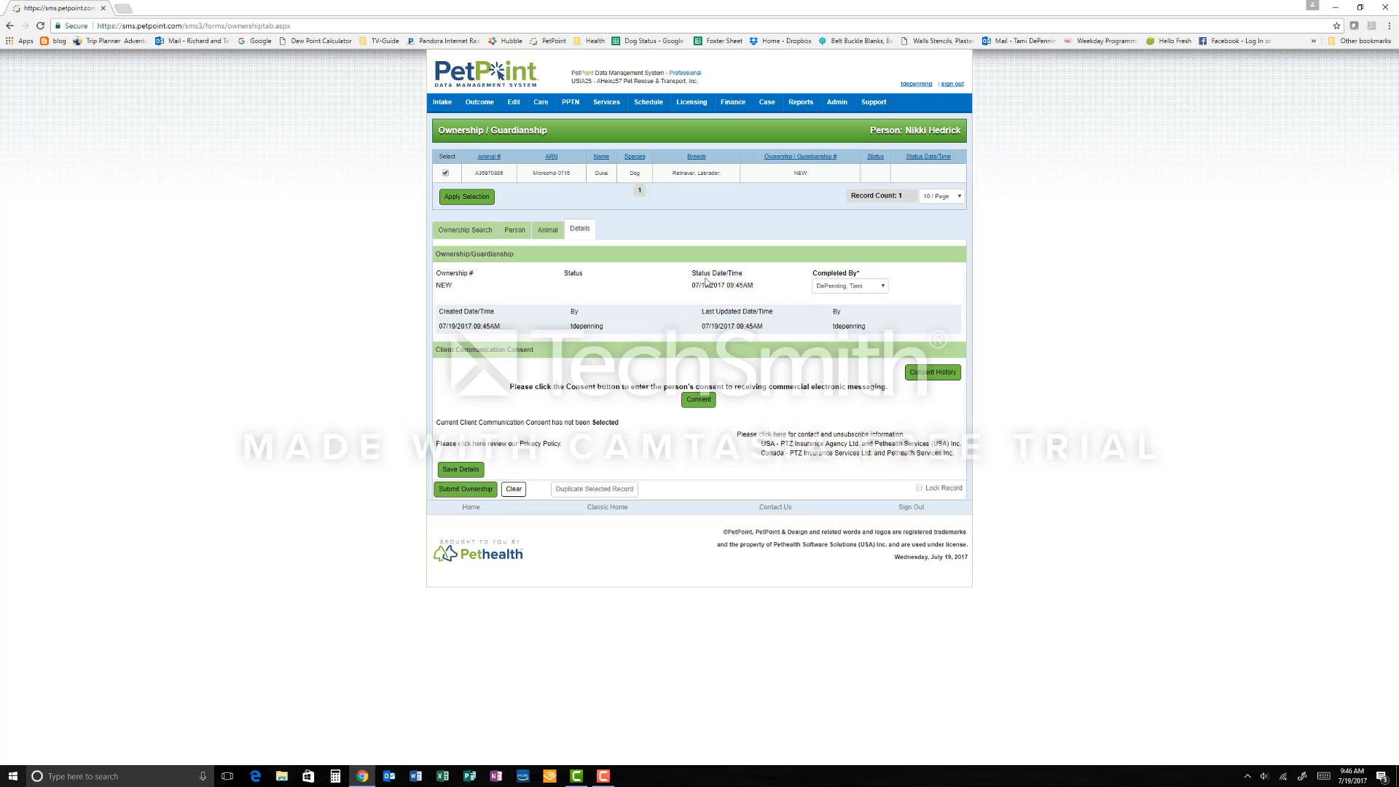
click(552, 233)
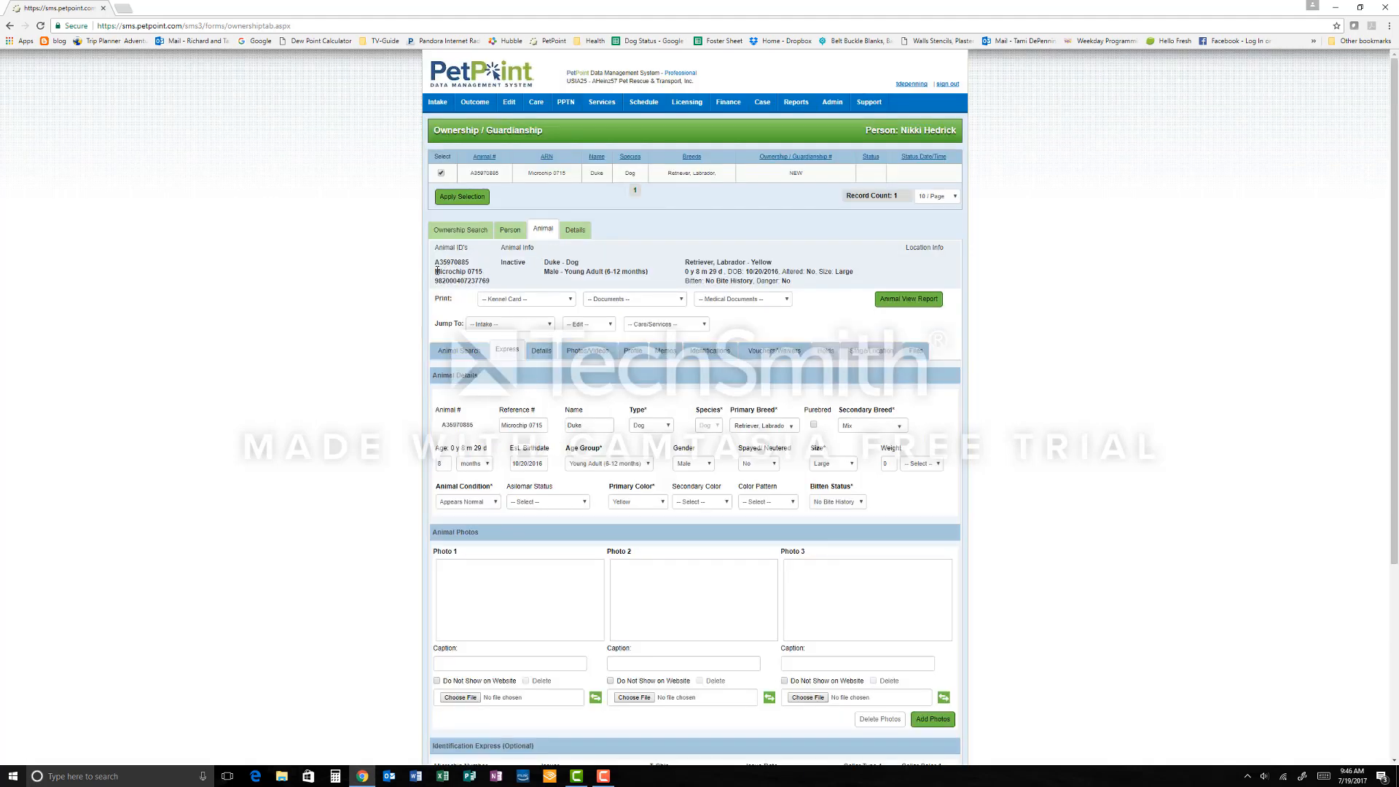
click(574, 232)
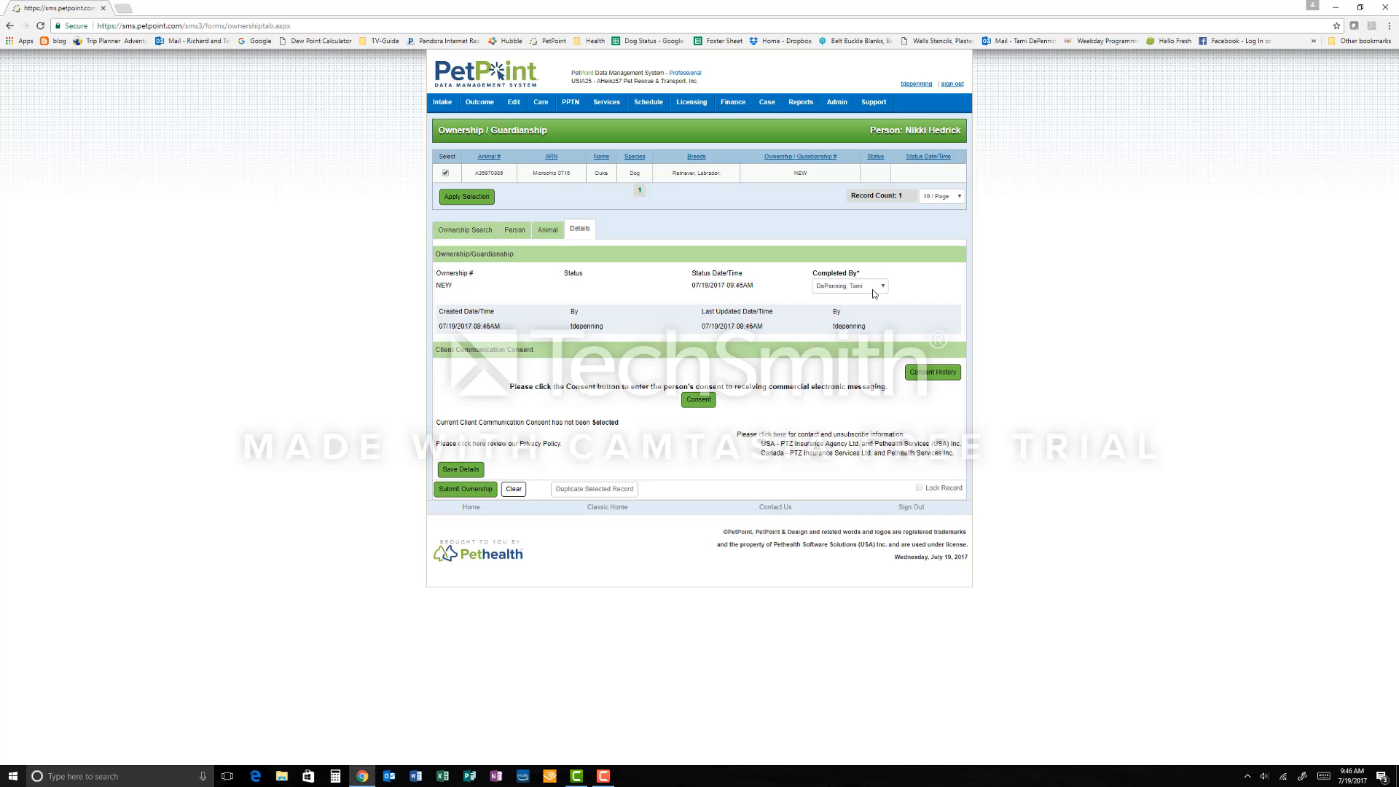
click(700, 401)
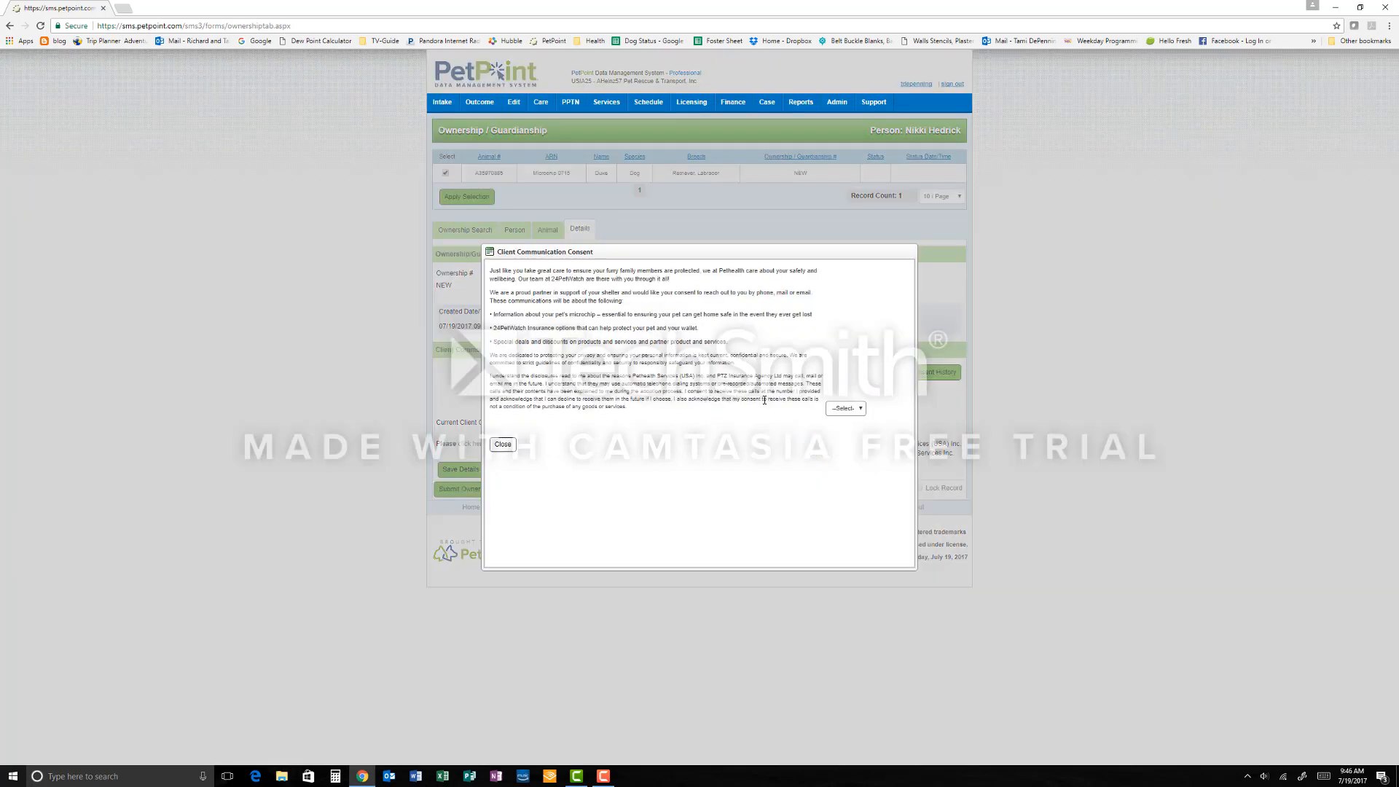
click(841, 410)
click(838, 442)
click(513, 446)
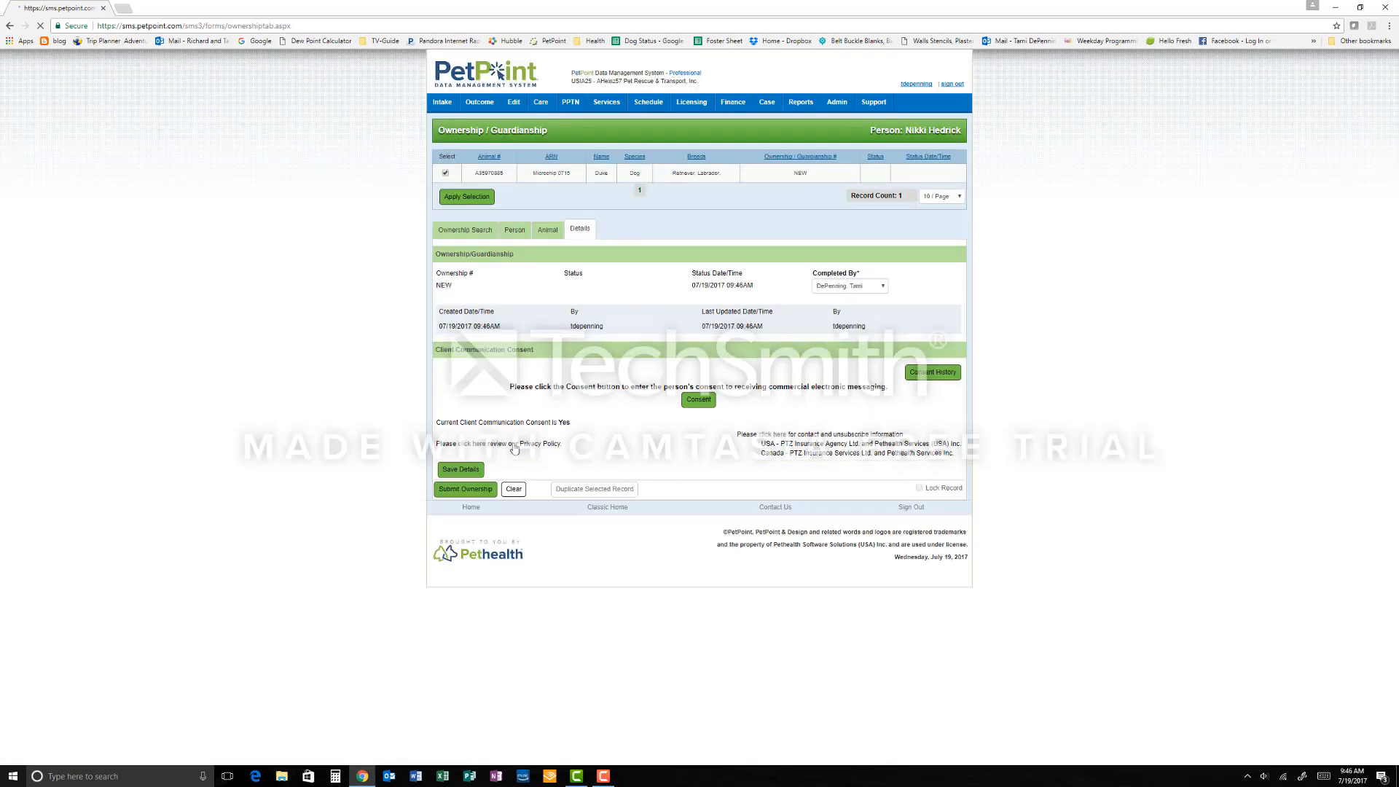
click(467, 489)
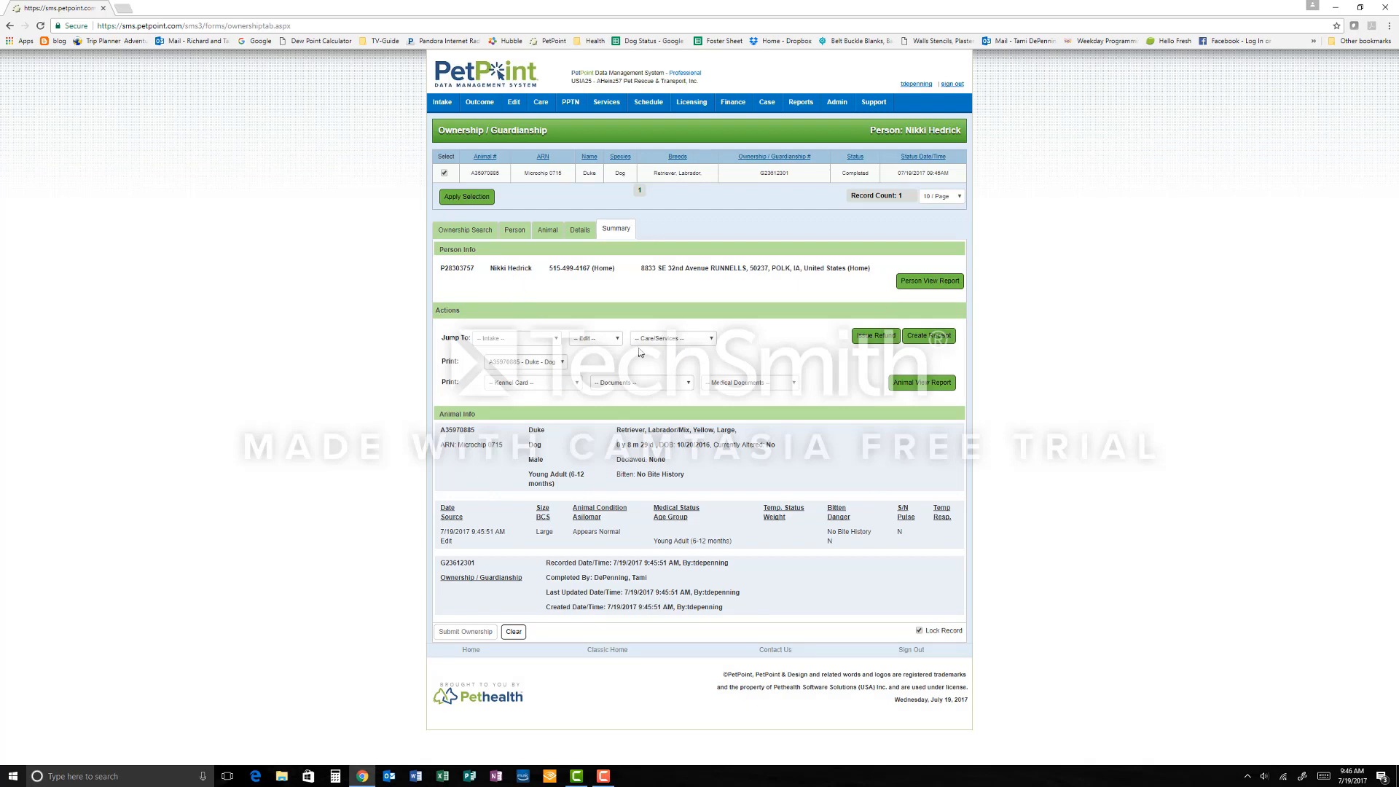
Step: Start a new ownership/guardianship record
mouse_move(515, 108)
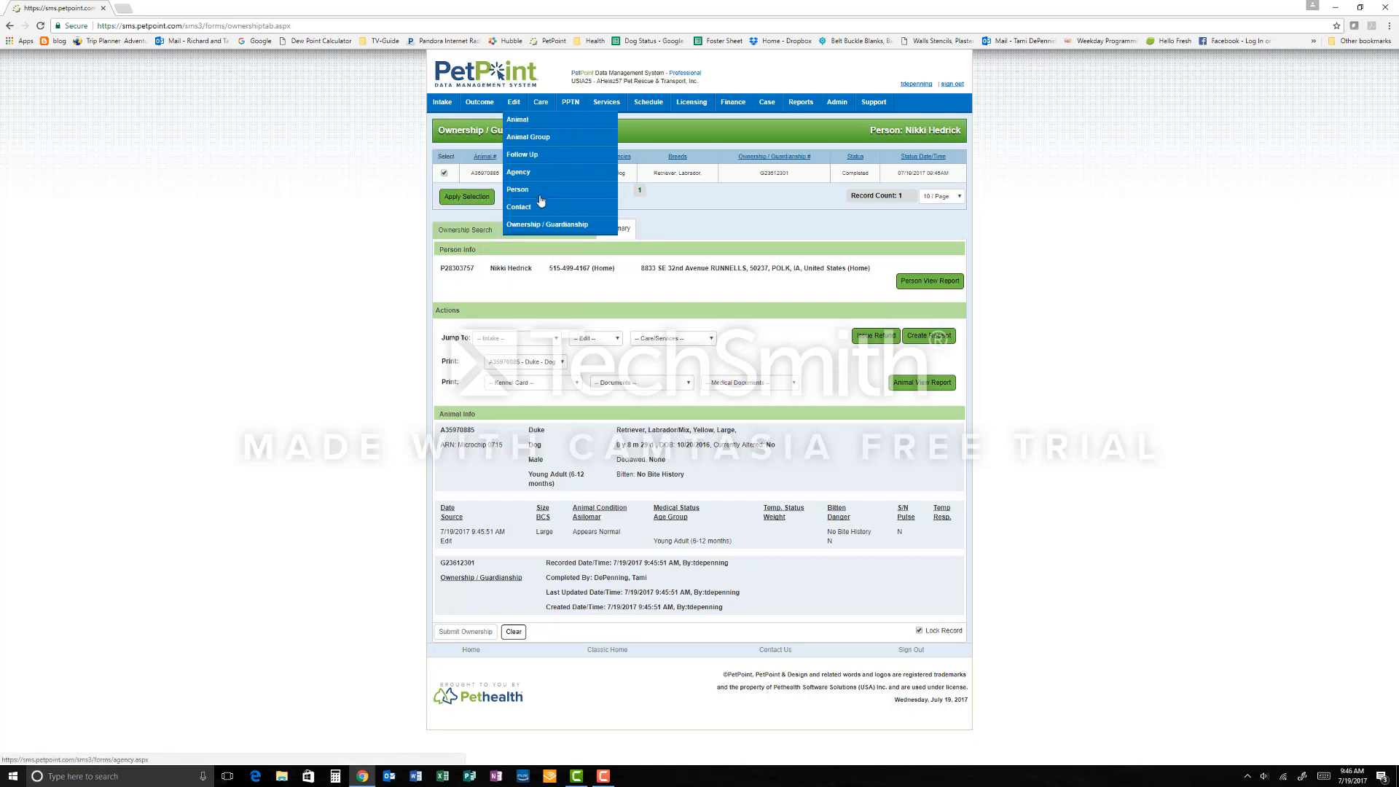
click(532, 226)
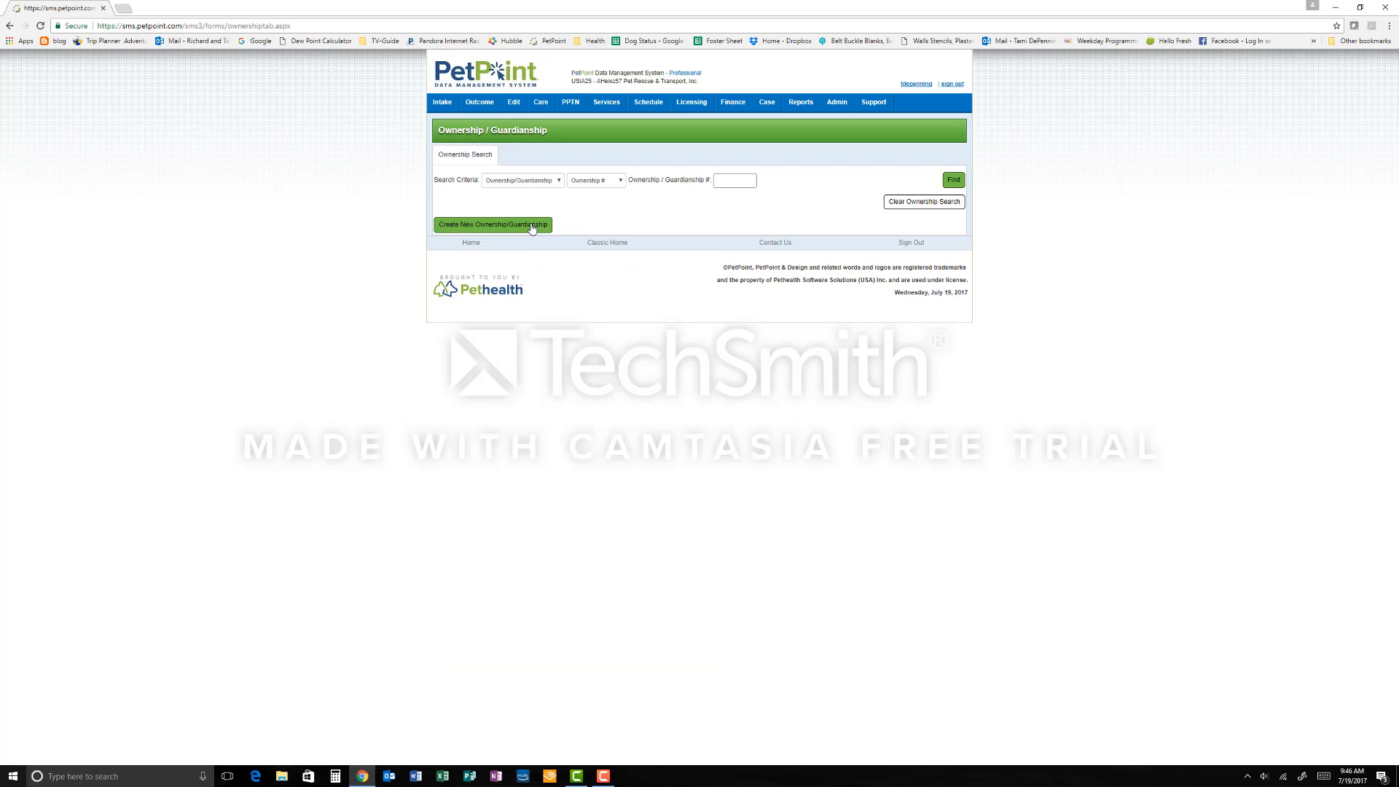
click(532, 226)
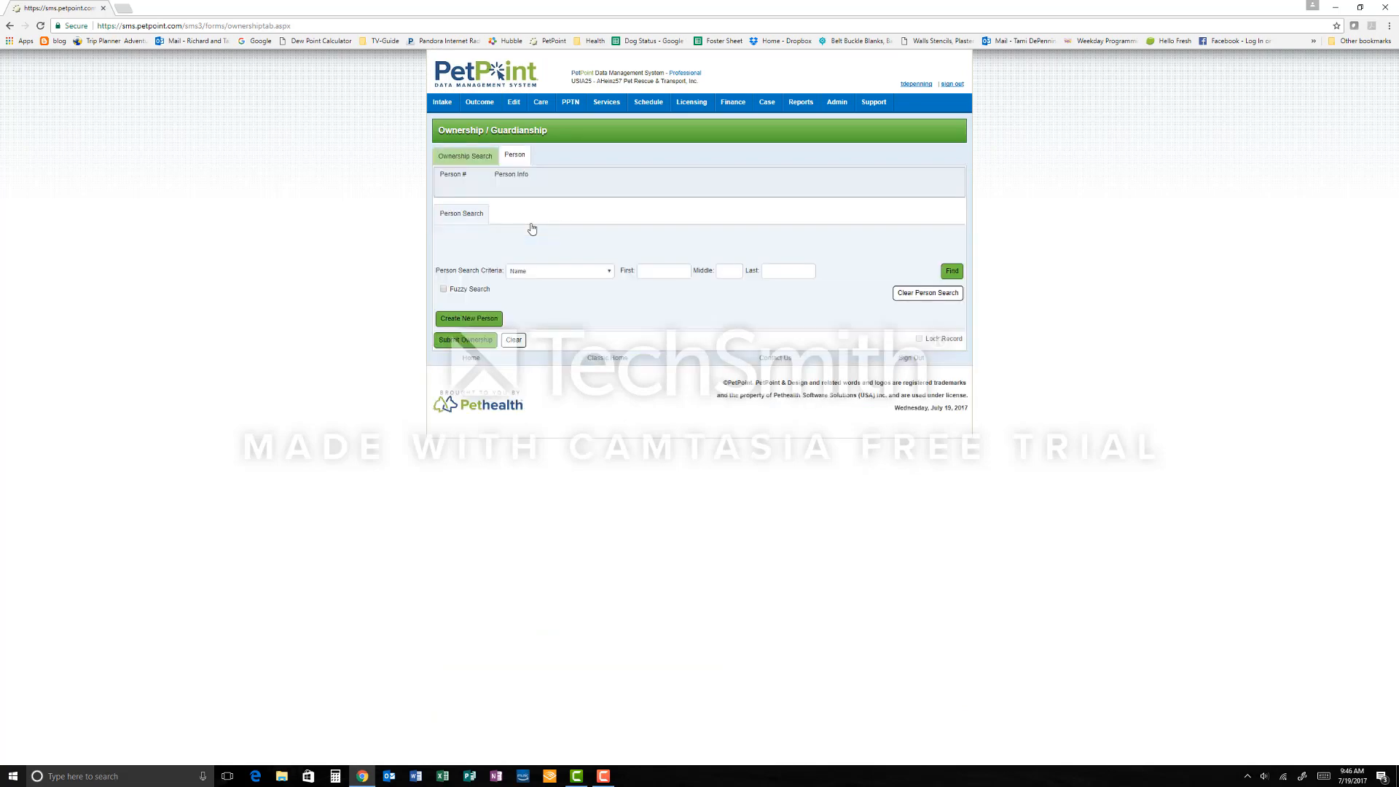